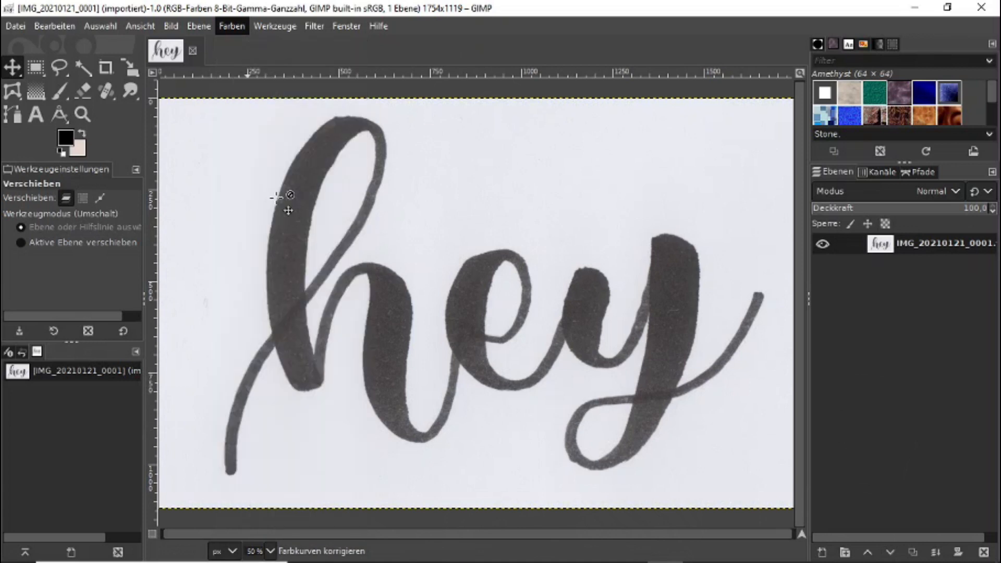
# Step: Apply an S-shaped Curves adjustment on the value channel, lowering the shadows and raising the highlight point to input 215, output 241
pyautogui.moveTo(903, 172); pyautogui.dragTo(896, 163)
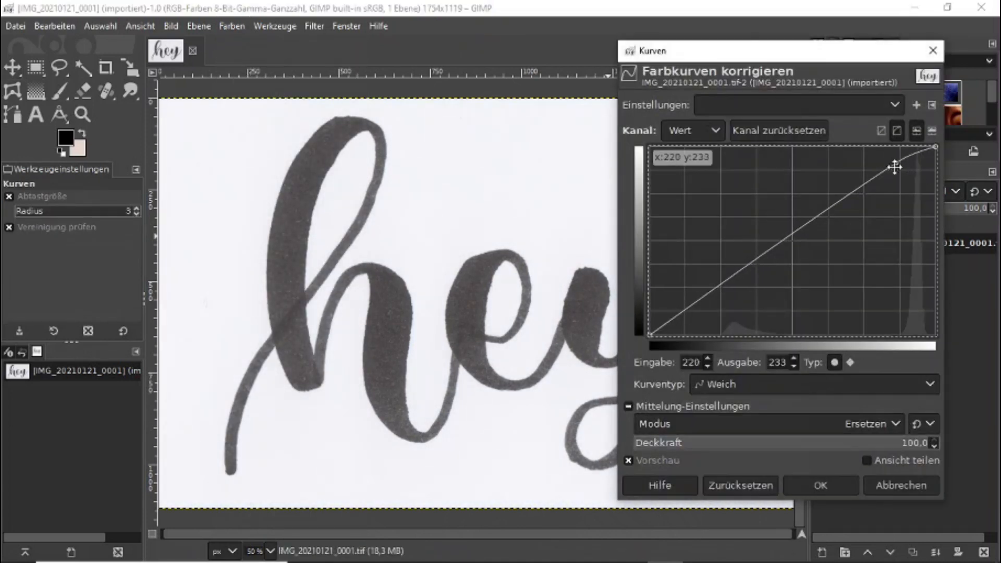
pyautogui.moveTo(719, 290); pyautogui.dragTo(733, 300)
pyautogui.moveTo(897, 163); pyautogui.dragTo(893, 159)
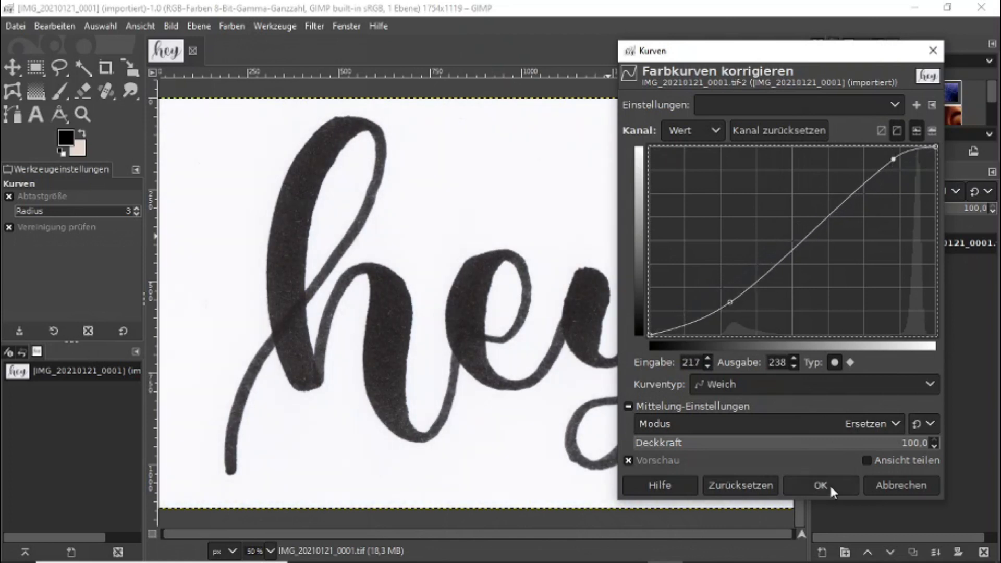
pyautogui.moveTo(893, 159); pyautogui.dragTo(891, 157)
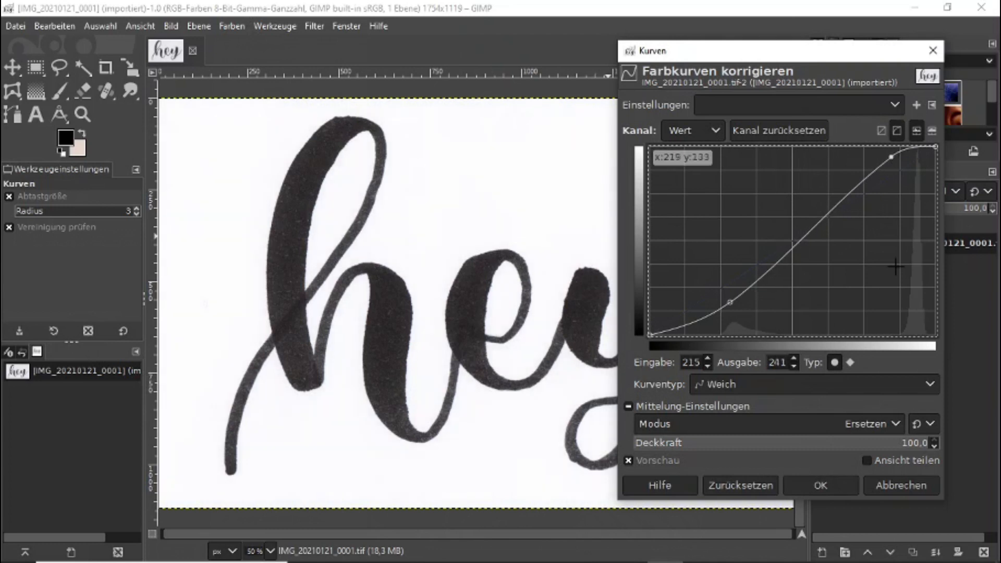
pyautogui.click(833, 482)
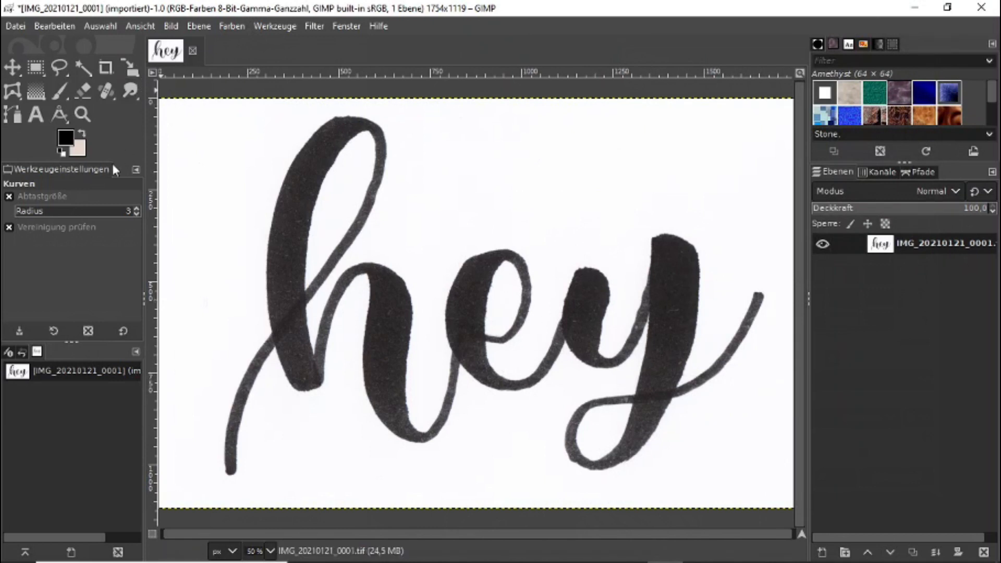
# Step: Select the dark "hey" lettering with the Fuzzy Select tool
pyautogui.scroll(-1, 215, 130)
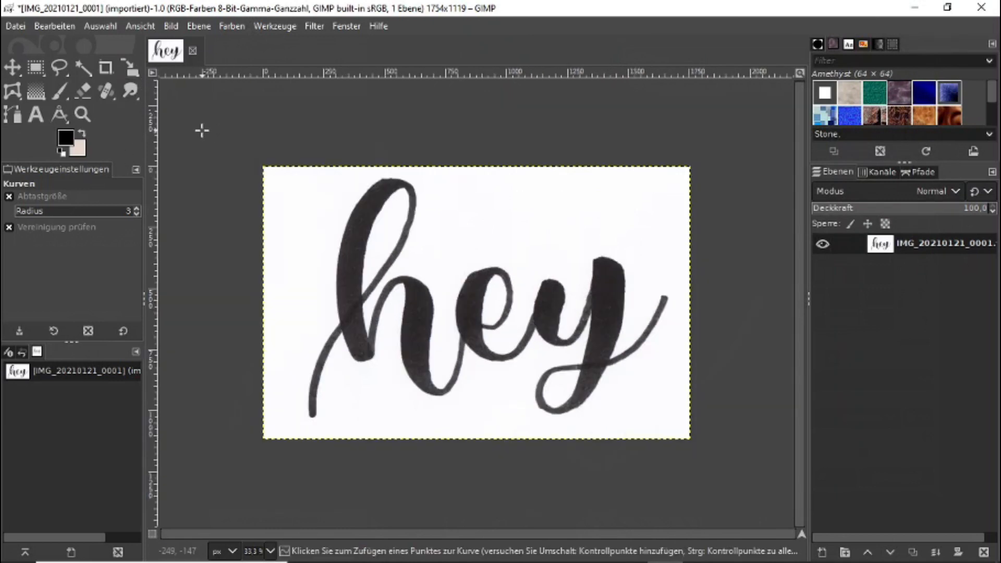
pyautogui.click(80, 69)
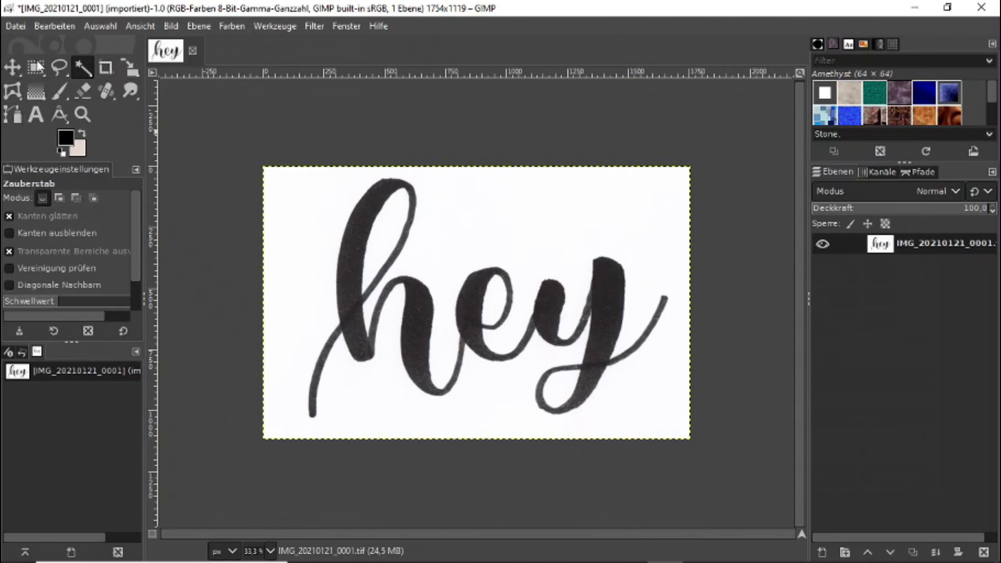
pyautogui.click(275, 26)
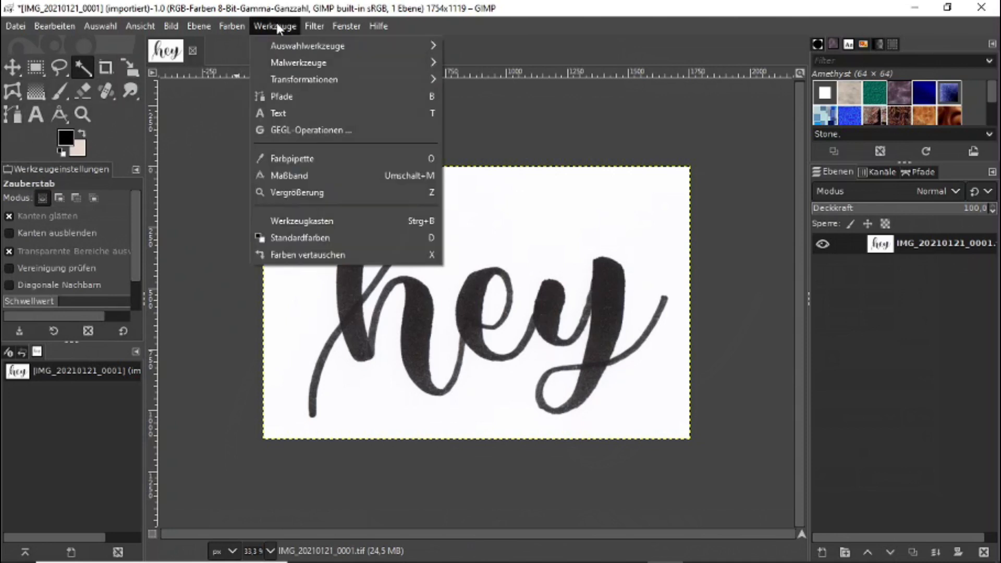
pyautogui.moveTo(313, 48)
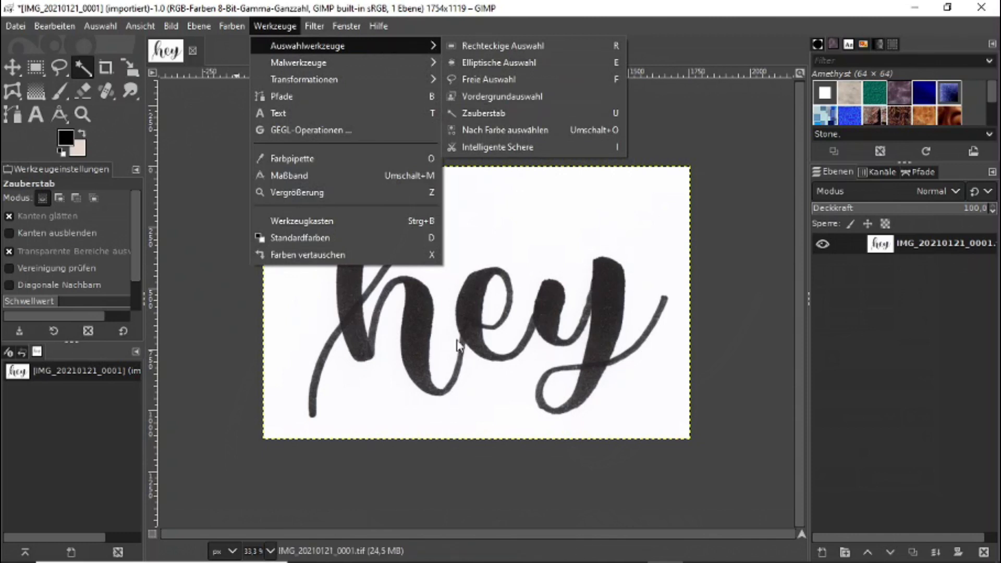
pyautogui.click(415, 325)
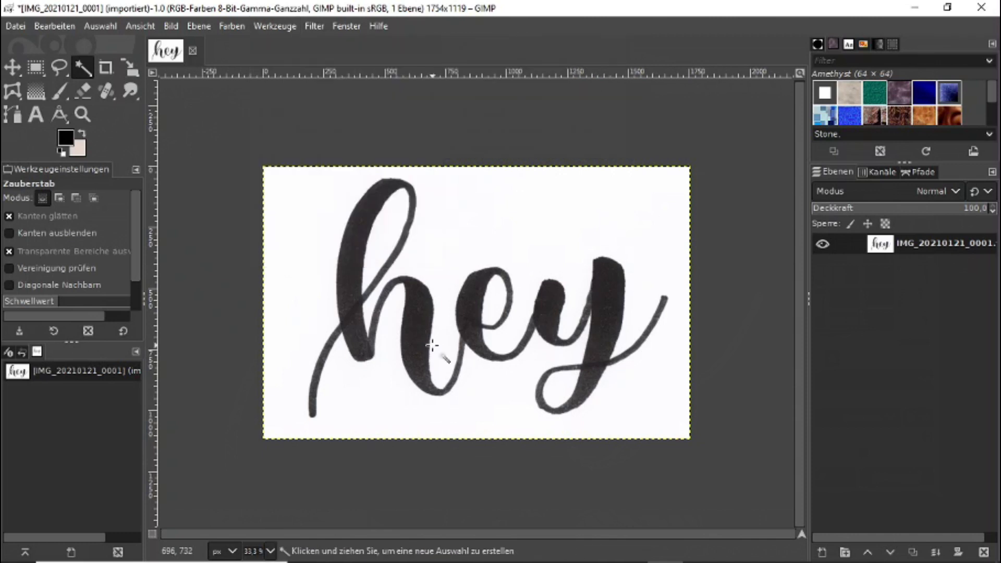
pyautogui.click(352, 250)
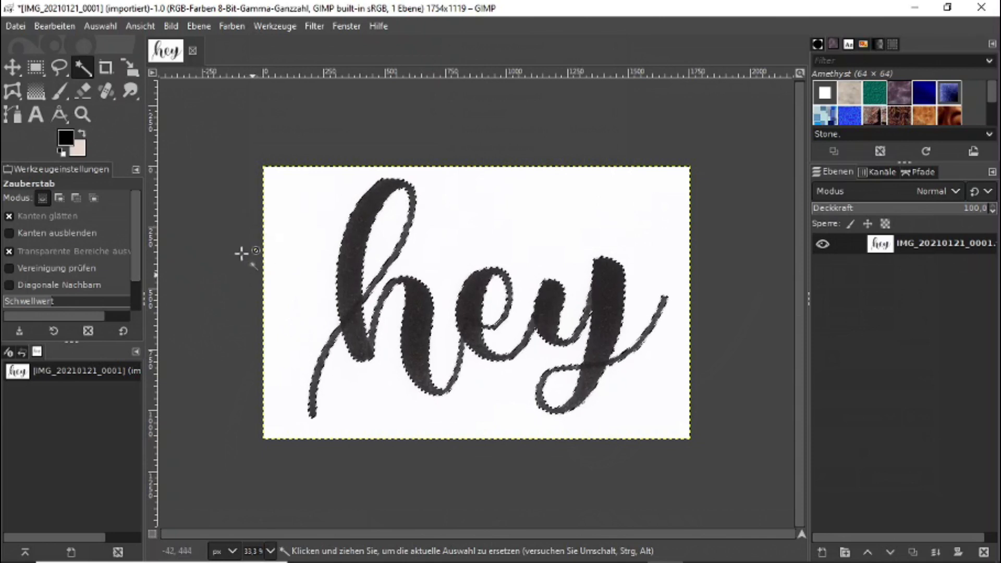
# Step: Paint the selected lettering solid black with the Paintbrush, using Hardness 100 at size 775
pyautogui.click(61, 91)
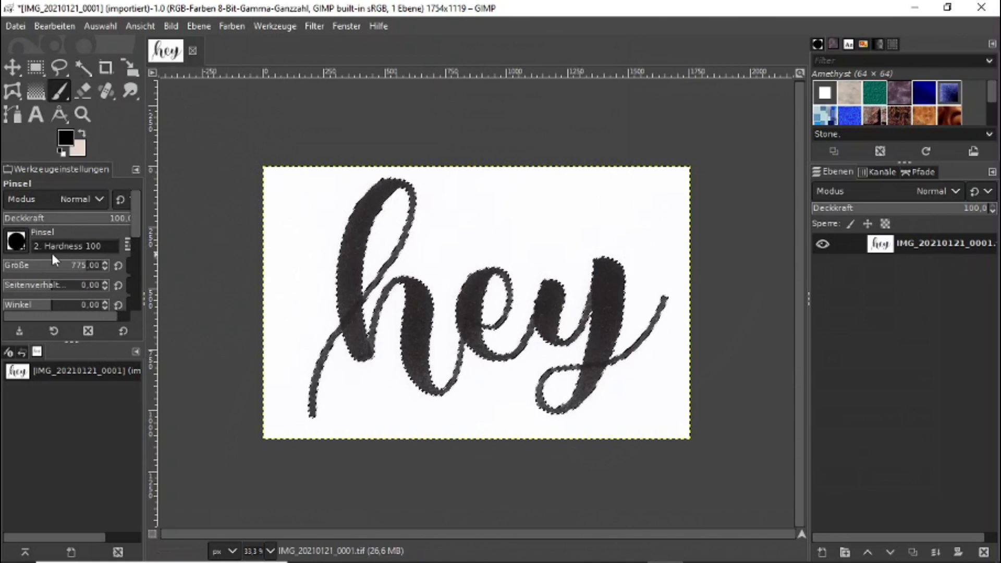
pyautogui.click(306, 223)
pyautogui.moveTo(369, 211)
pyautogui.mouseDown()
pyautogui.moveTo(644, 250)
pyautogui.moveTo(670, 333)
pyautogui.moveTo(320, 328)
pyautogui.moveTo(245, 376)
pyautogui.mouseUp()
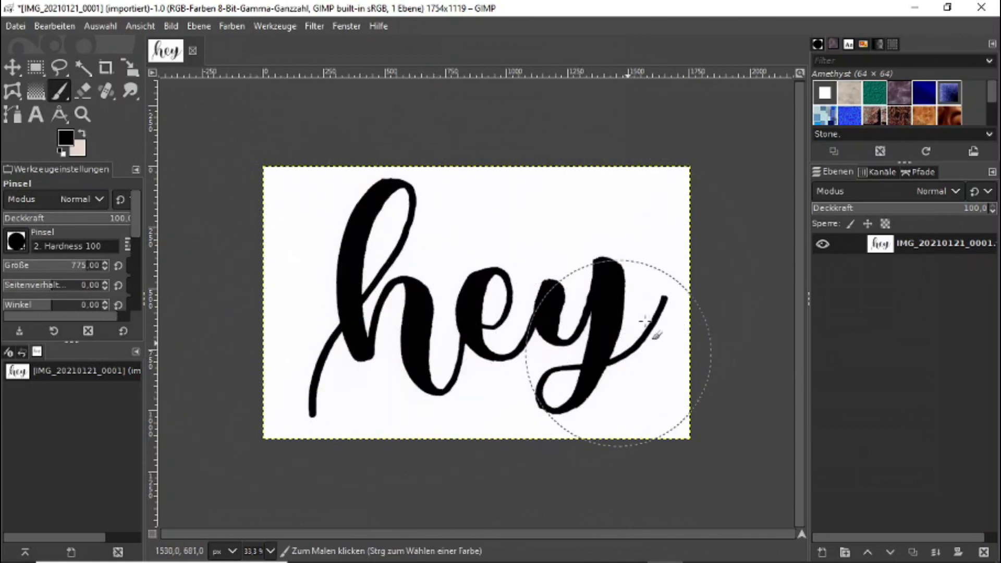
# Step: Add an alpha channel to the layer and invert the selection to cover the background
pyautogui.rightClick(885, 249)
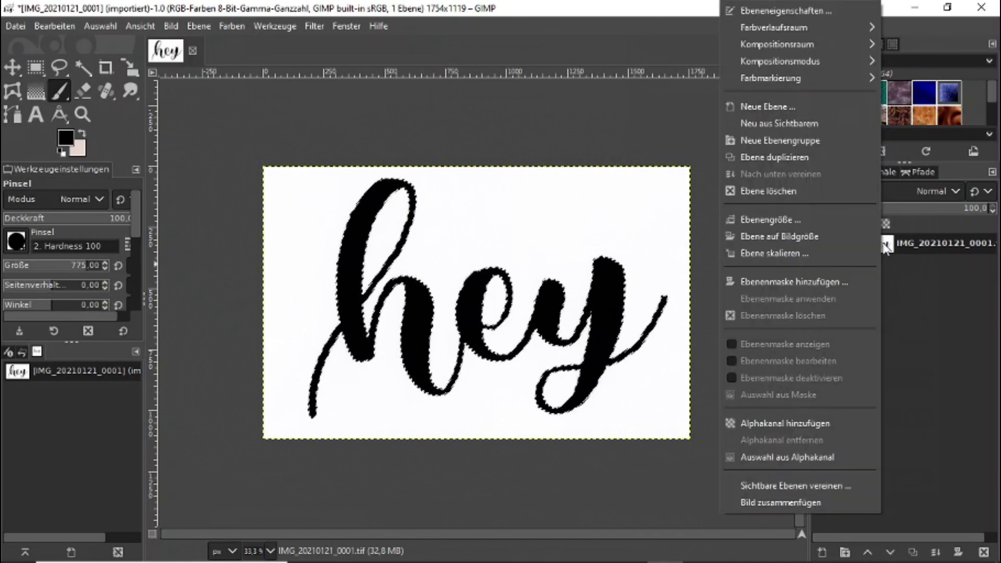
pyautogui.click(803, 424)
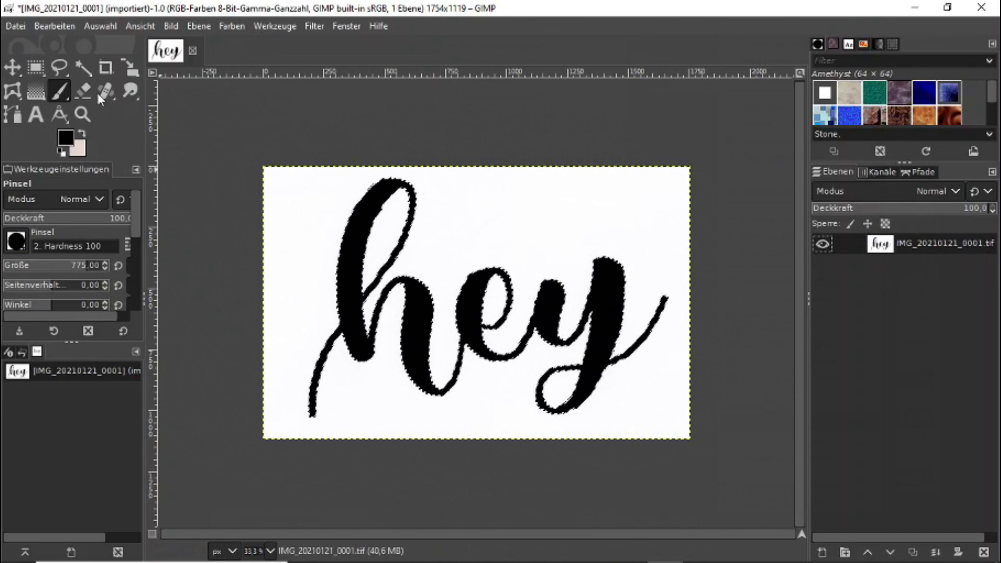
pyautogui.click(104, 24)
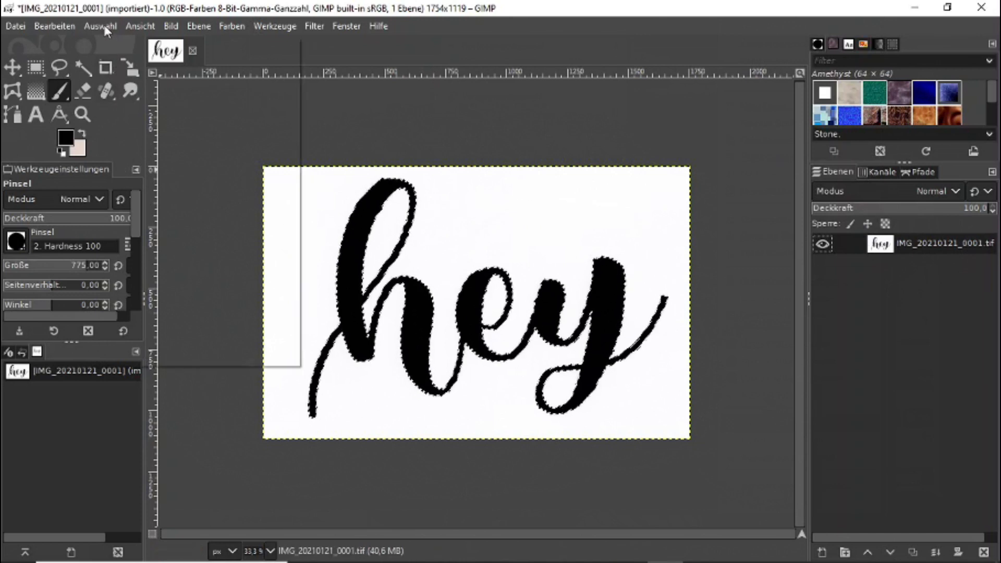
pyautogui.click(120, 80)
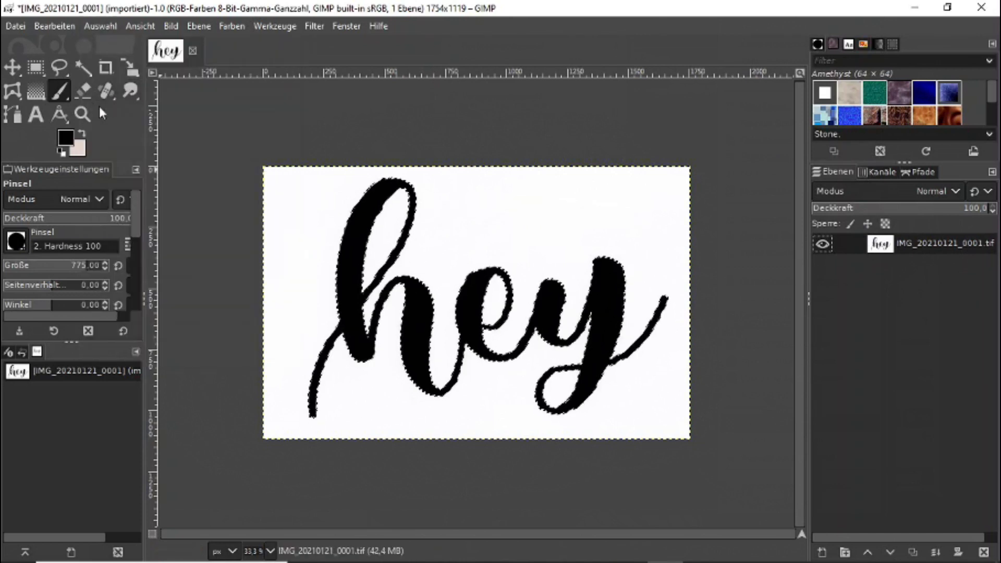
# Step: Erase the entire white background around the lettering to transparency with the Eraser at size 775
pyautogui.hotkey('shift', 'e')
pyautogui.moveTo(355, 170)
pyautogui.mouseDown()
pyautogui.moveTo(264, 235)
pyautogui.moveTo(570, 159)
pyautogui.moveTo(664, 271)
pyautogui.mouseUp()
pyautogui.moveTo(445, 279)
pyautogui.mouseDown()
pyautogui.moveTo(201, 391)
pyautogui.moveTo(621, 420)
pyautogui.moveTo(738, 291)
pyautogui.mouseUp()
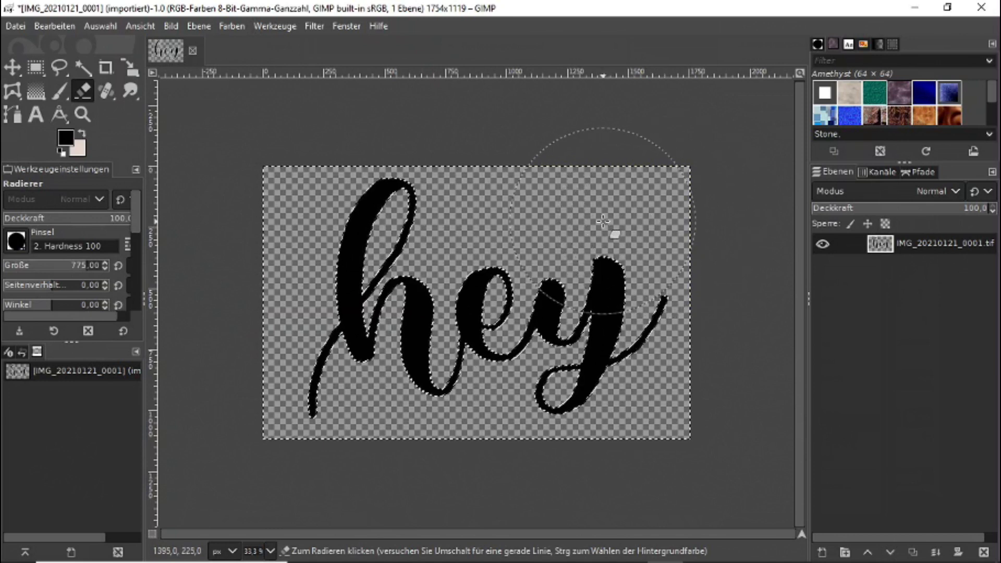
pyautogui.hotkey('ctrl', 'shift', 'a')
pyautogui.hotkey('ctrl', 'z')
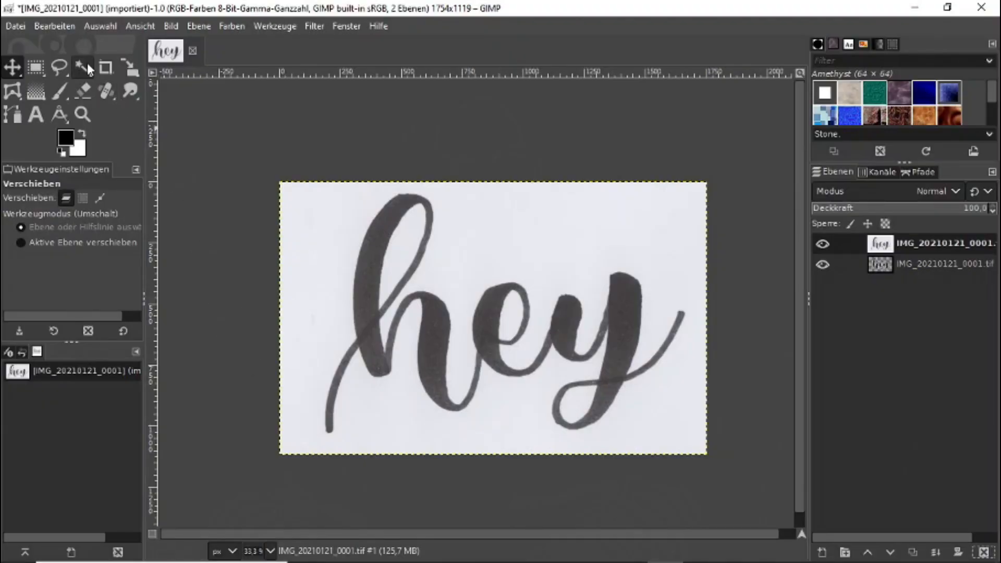
# Step: Fuzzy-select the lettering on the original scan layer and paint it solid black with a Hardness 100 brush at size 564
pyautogui.click(83, 67)
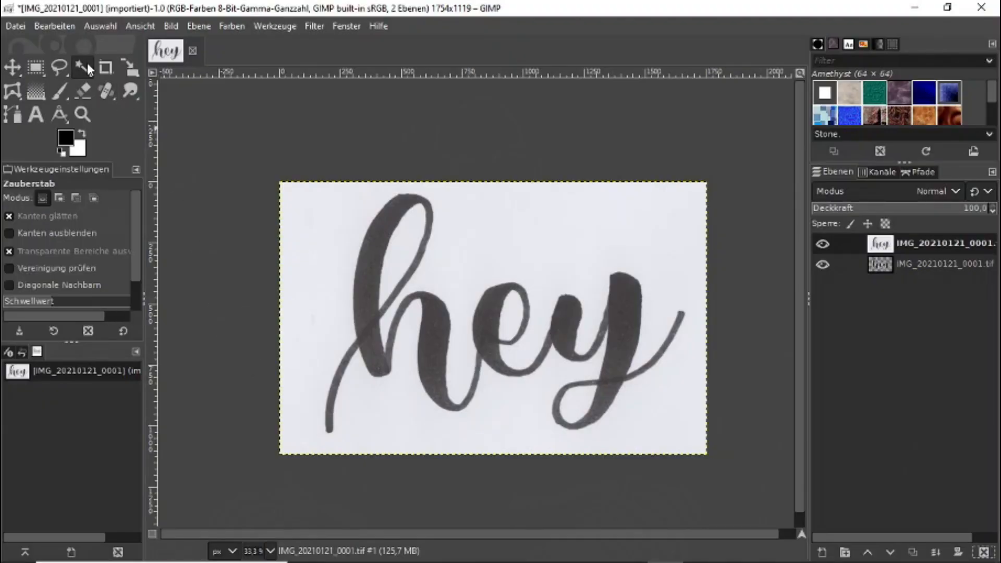
pyautogui.click(367, 272)
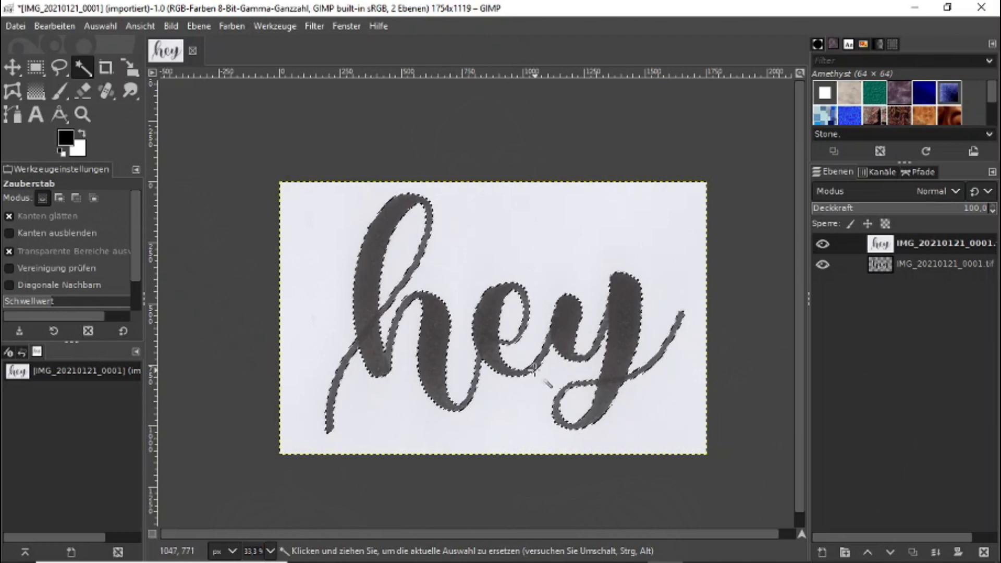
pyautogui.click(61, 90)
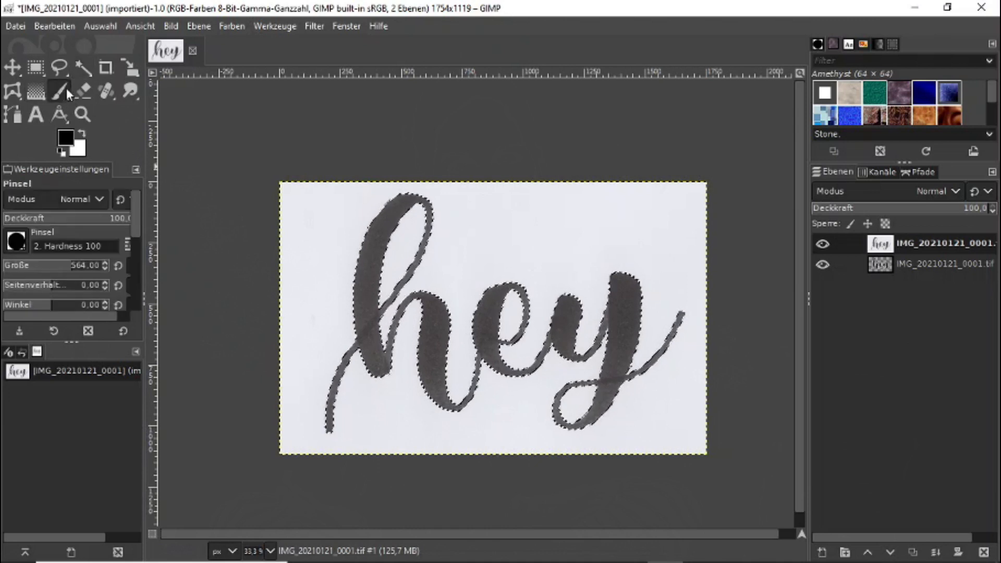
pyautogui.moveTo(215, 268)
pyautogui.mouseDown()
pyautogui.moveTo(245, 366)
pyautogui.moveTo(407, 283)
pyautogui.moveTo(718, 351)
pyautogui.moveTo(240, 428)
pyautogui.moveTo(441, 453)
pyautogui.mouseUp()
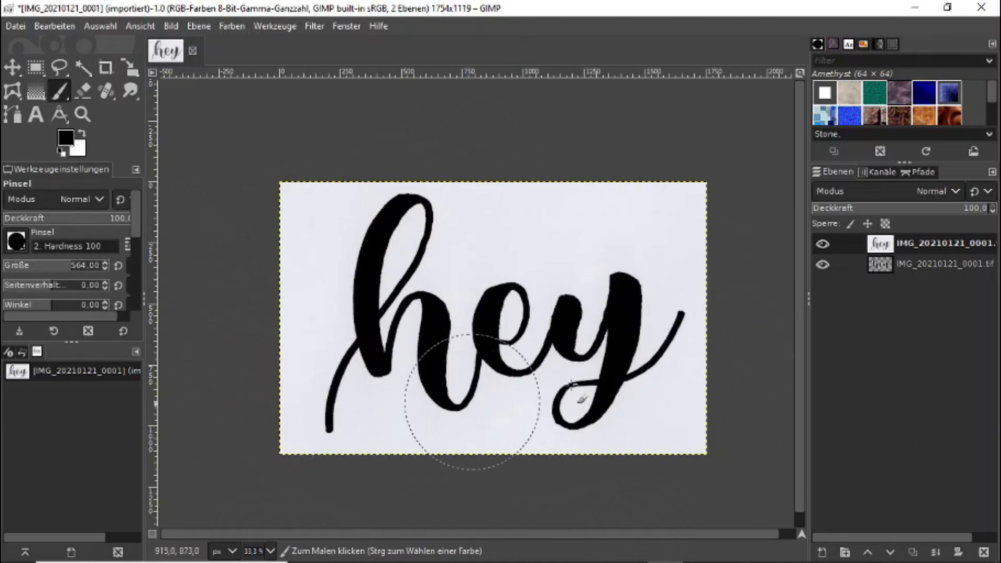
# Step: Grow the lettering selection by 2 px and invert it to cover the background
pyautogui.click(104, 26)
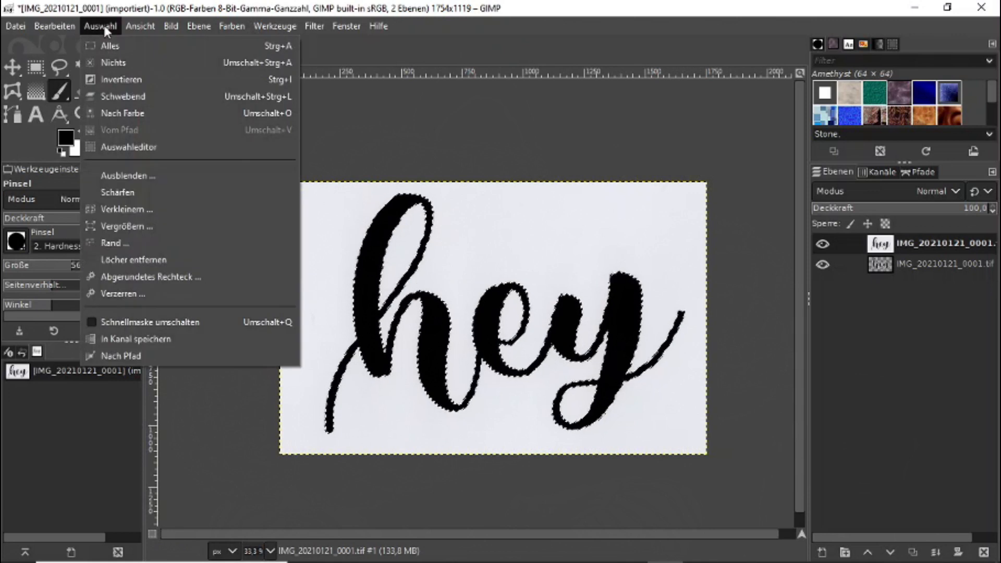
pyautogui.click(149, 227)
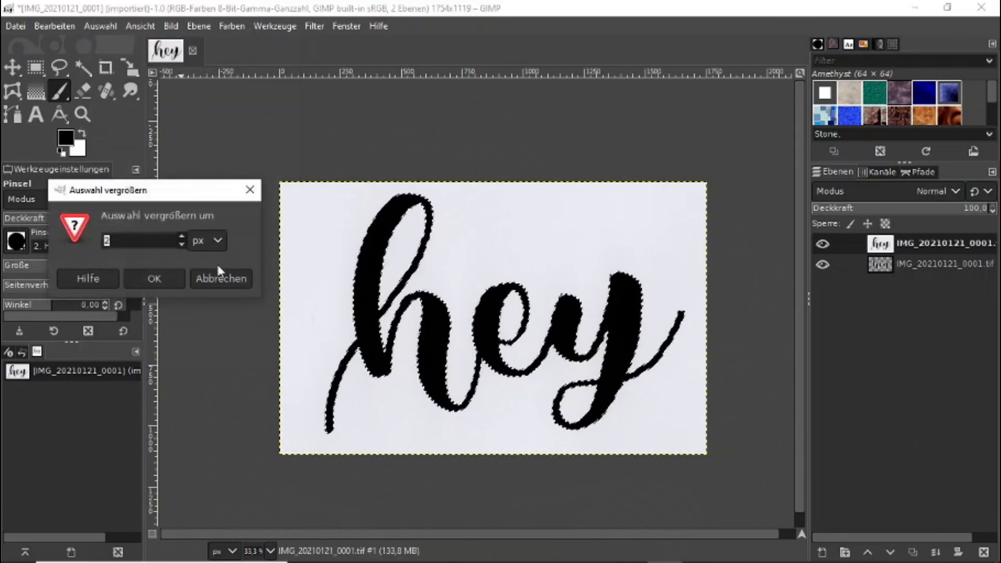
pyautogui.click(156, 280)
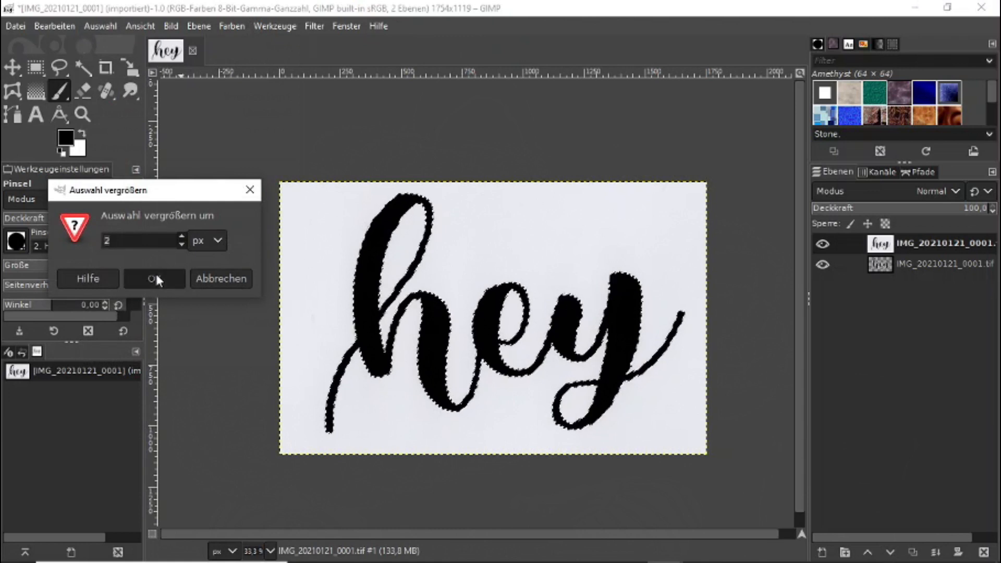
pyautogui.click(101, 26)
pyautogui.click(123, 86)
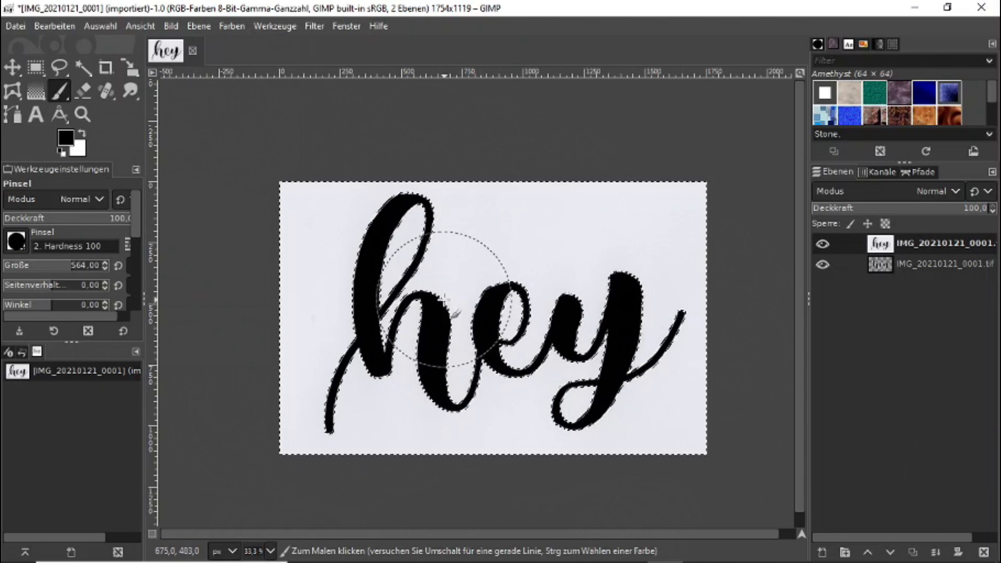
# Step: Examine the margin between the selection outline and the black edges of the letter h up close
pyautogui.click(83, 114)
pyautogui.moveTo(329, 197); pyautogui.dragTo(471, 363)
pyautogui.moveTo(387, 170); pyautogui.dragTo(622, 448)
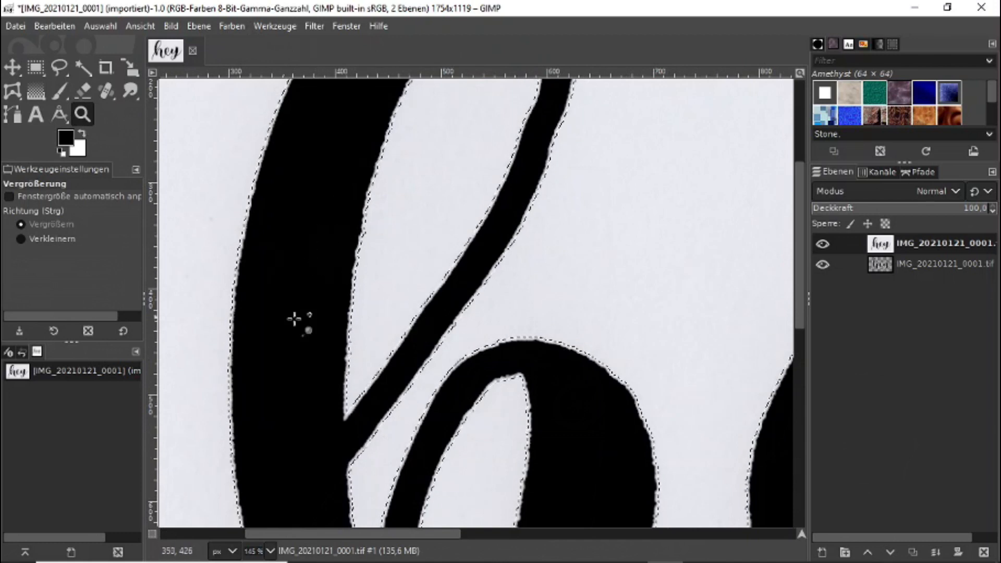
pyautogui.moveTo(270, 175); pyautogui.dragTo(403, 287)
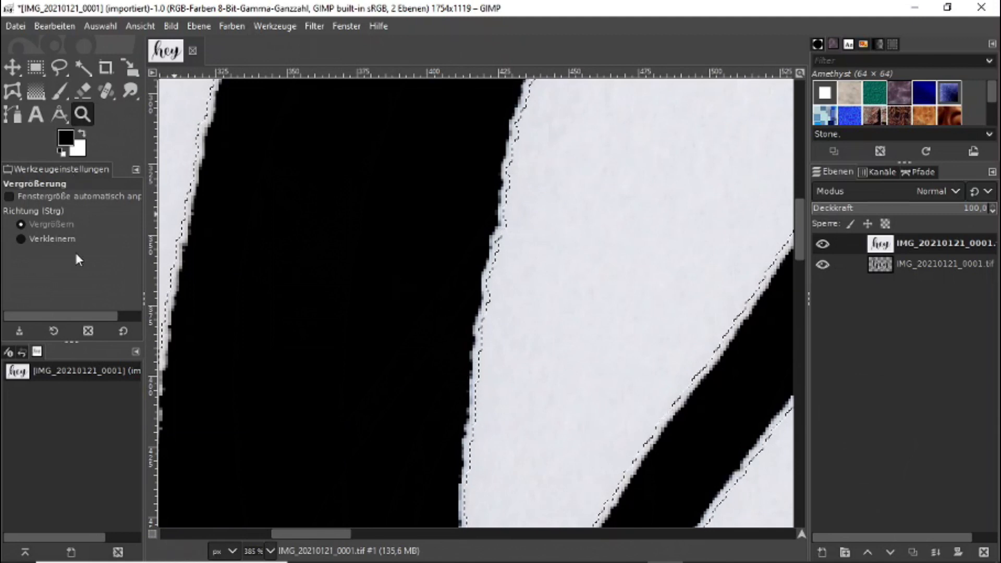
pyautogui.click(68, 238)
pyautogui.click(332, 238)
pyautogui.click(332, 238)
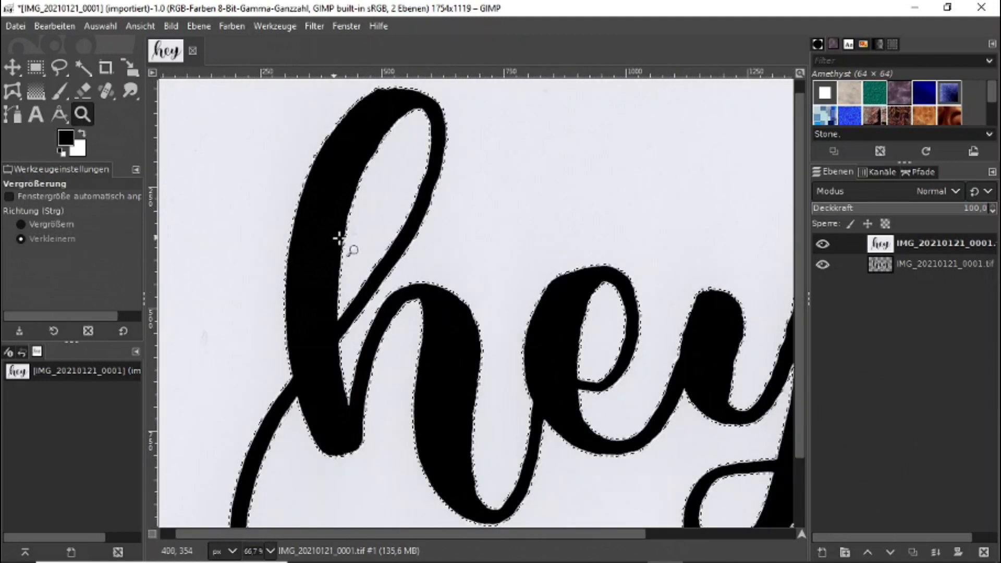
# Step: Add a layer mask initialised with white (full opacity) to the upper scan layer
pyautogui.rightClick(886, 245)
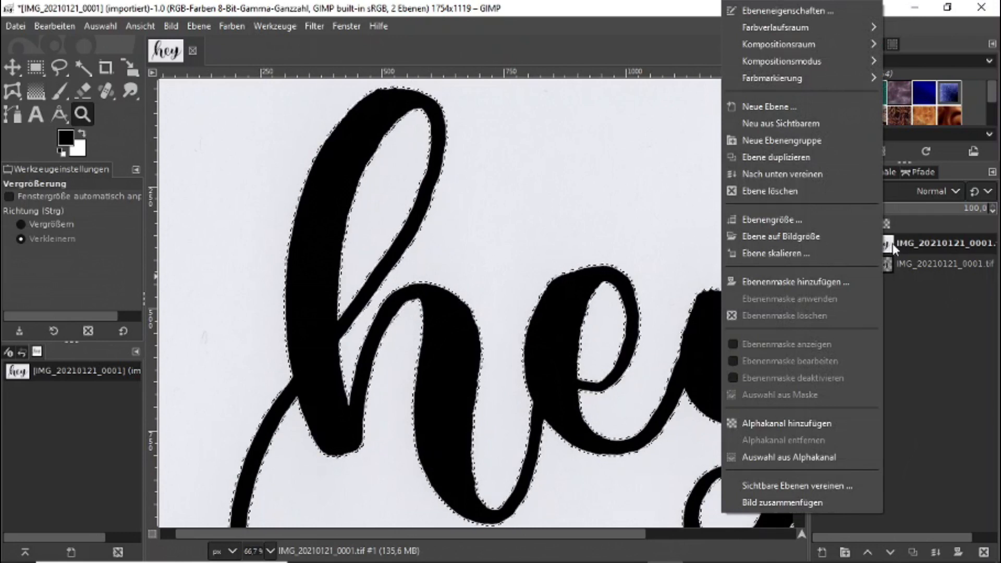
pyautogui.click(809, 281)
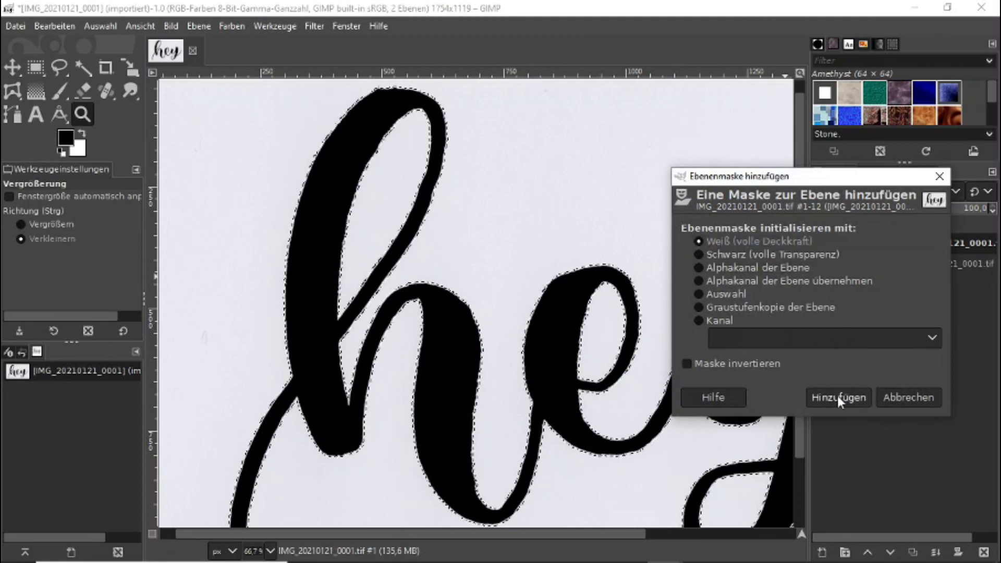
pyautogui.click(824, 395)
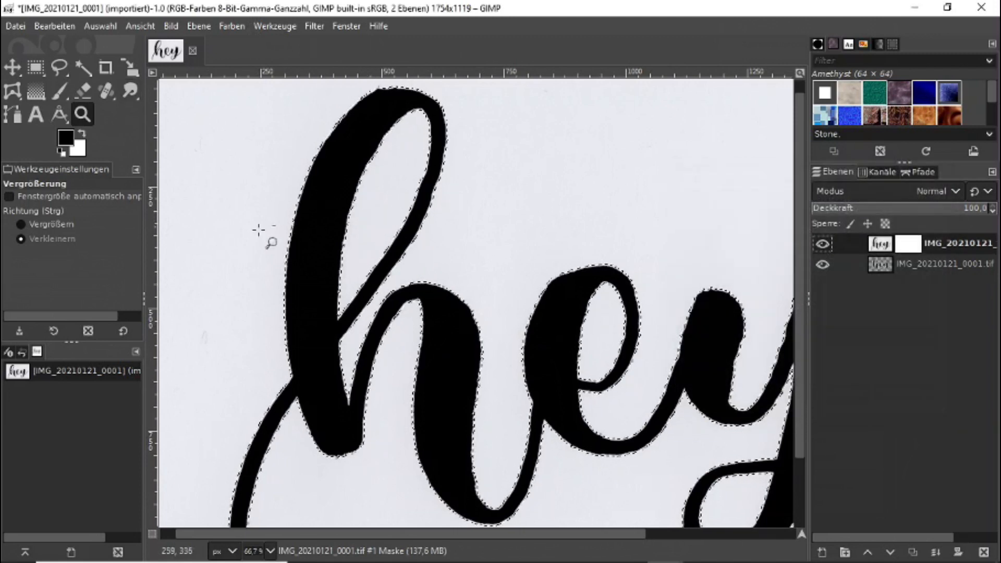
# Step: Paint black on the layer mask across the upper background, then reveal that area again by painting it white
pyautogui.doubleClick(333, 213)
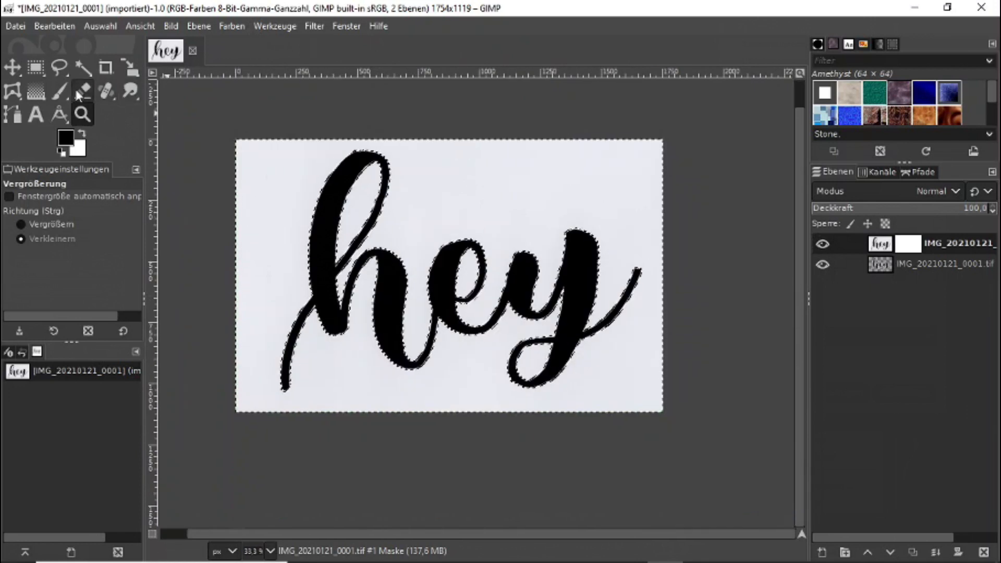
pyautogui.click(59, 93)
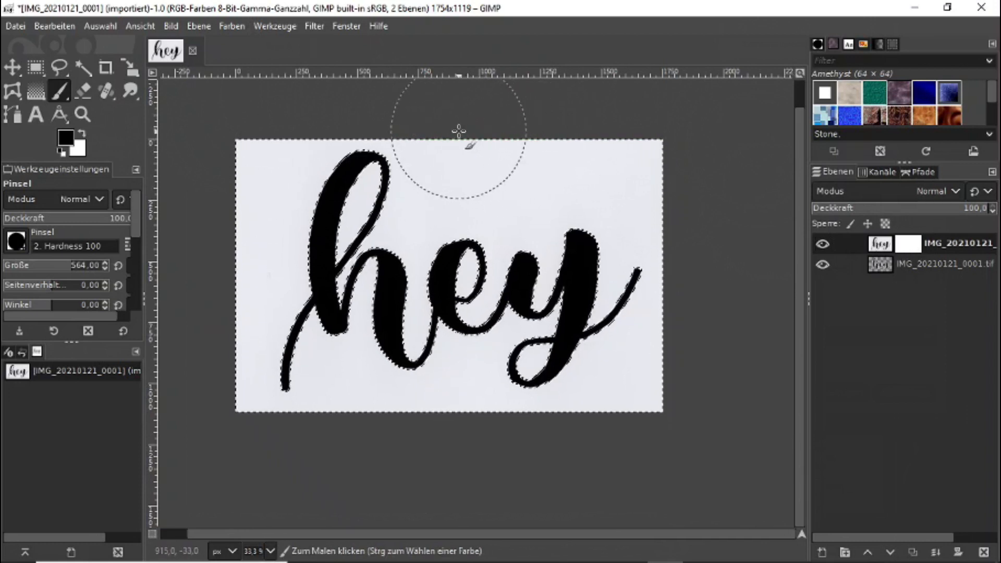
pyautogui.moveTo(468, 133); pyautogui.dragTo(497, 137)
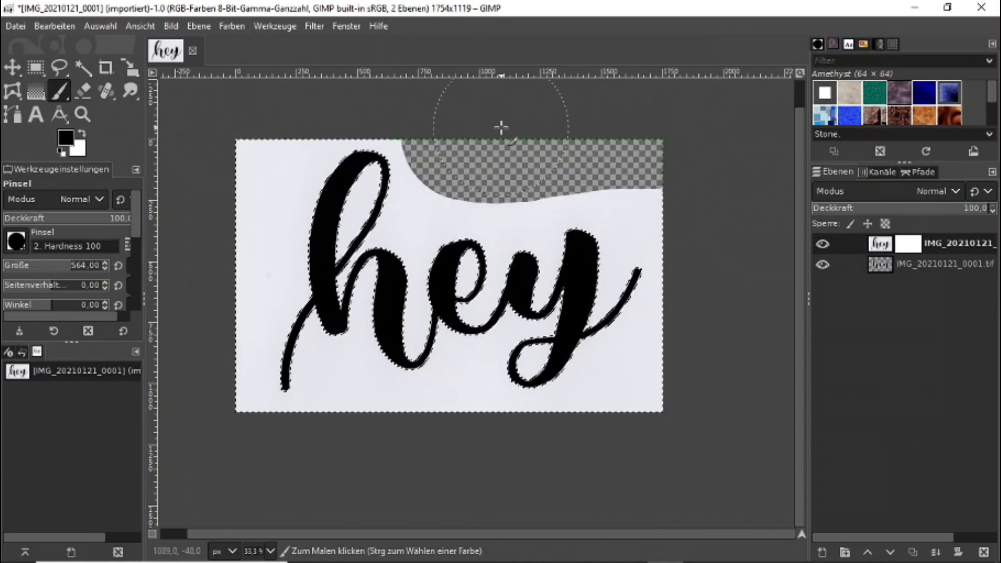
pyautogui.click(82, 130)
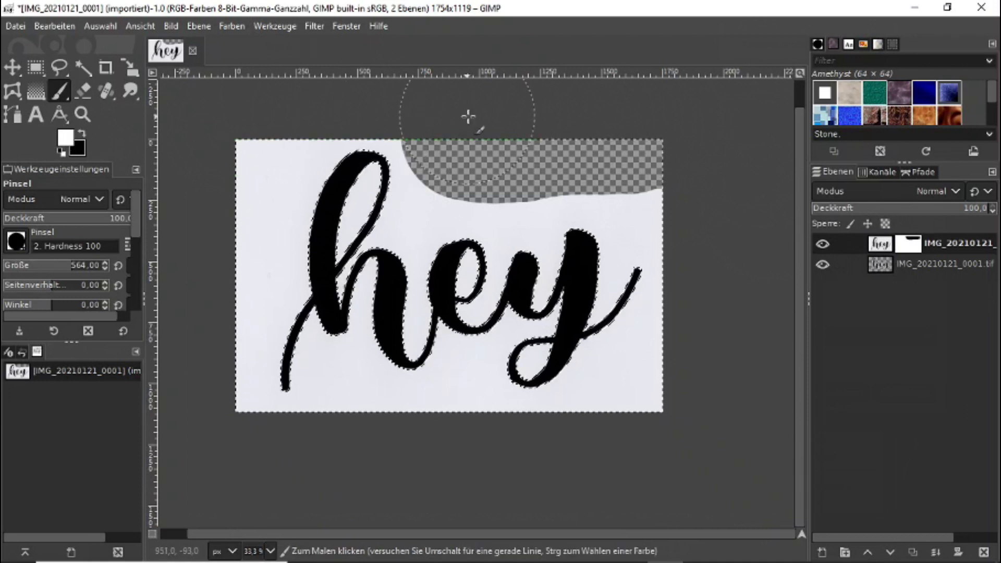
pyautogui.moveTo(451, 131)
pyautogui.mouseDown()
pyautogui.moveTo(538, 149)
pyautogui.moveTo(609, 137)
pyautogui.mouseUp()
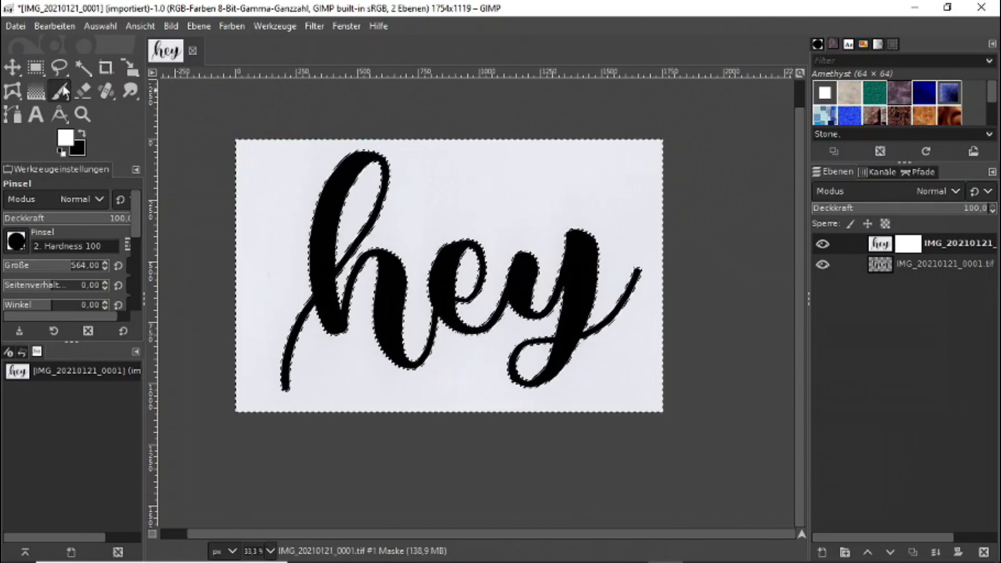
# Step: Mask out the whole selected background around the lettering by painting black on the layer mask at brush size 564
pyautogui.click(82, 135)
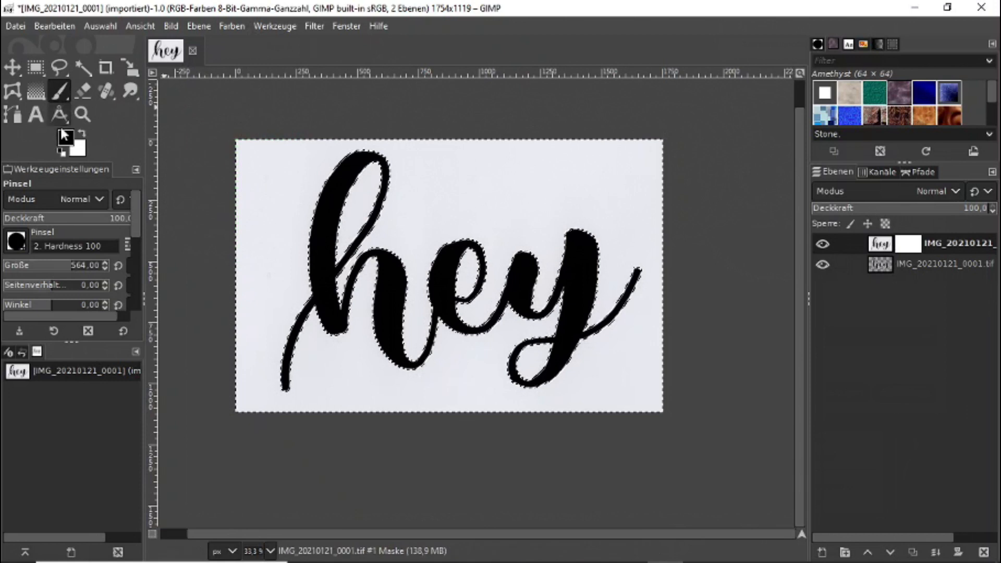
pyautogui.moveTo(250, 172)
pyautogui.mouseDown()
pyautogui.moveTo(481, 174)
pyautogui.moveTo(715, 206)
pyautogui.moveTo(646, 217)
pyautogui.mouseUp()
pyautogui.moveTo(377, 237)
pyautogui.mouseDown()
pyautogui.moveTo(219, 253)
pyautogui.moveTo(184, 267)
pyautogui.moveTo(182, 295)
pyautogui.moveTo(404, 330)
pyautogui.moveTo(639, 313)
pyautogui.moveTo(726, 327)
pyautogui.moveTo(723, 370)
pyautogui.moveTo(598, 385)
pyautogui.moveTo(224, 379)
pyautogui.moveTo(233, 403)
pyautogui.mouseUp()
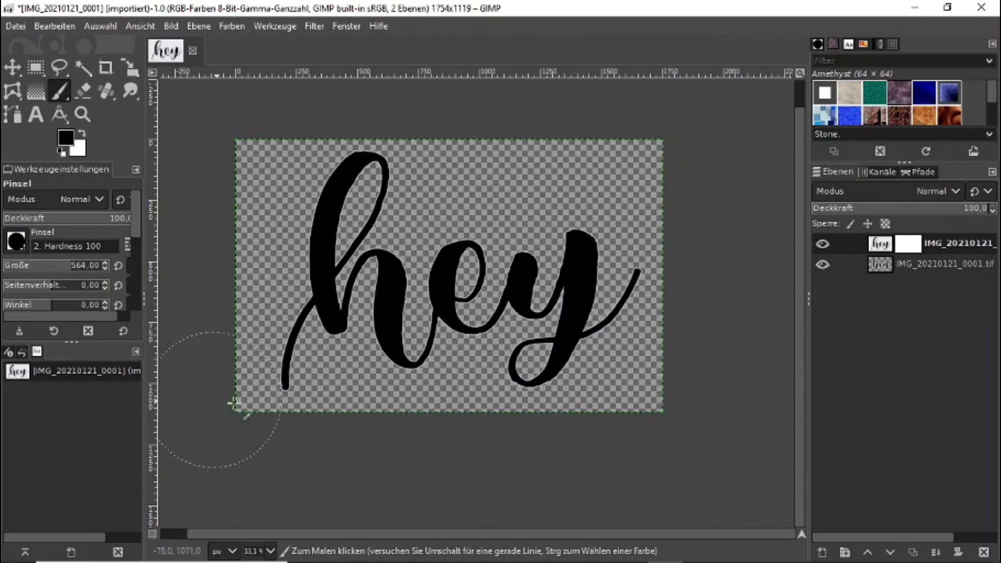
# Step: Examine the masked edges of the letter h up close
pyautogui.click(82, 113)
pyautogui.click(46, 229)
pyautogui.moveTo(238, 164); pyautogui.dragTo(455, 353)
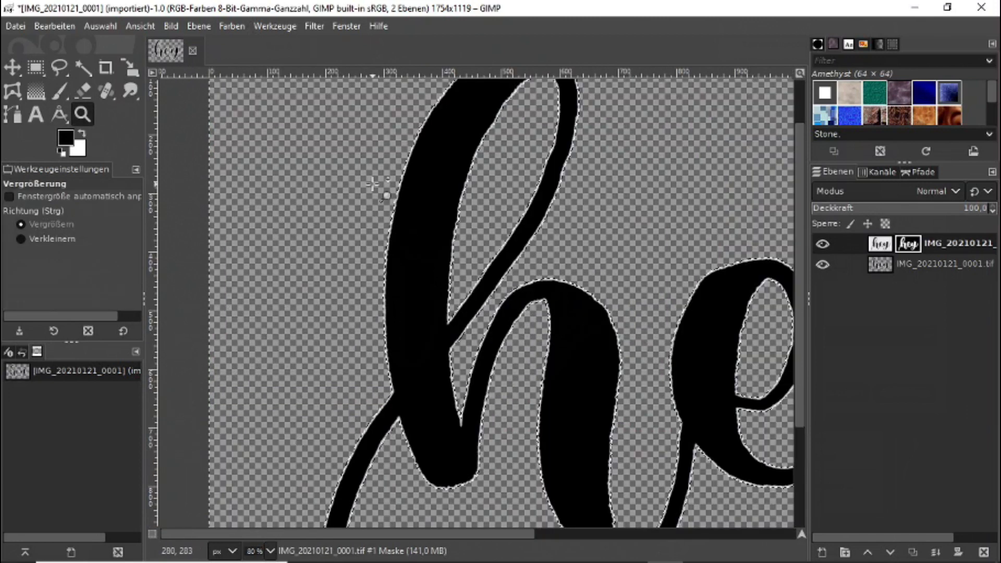
pyautogui.moveTo(371, 187); pyautogui.dragTo(581, 368)
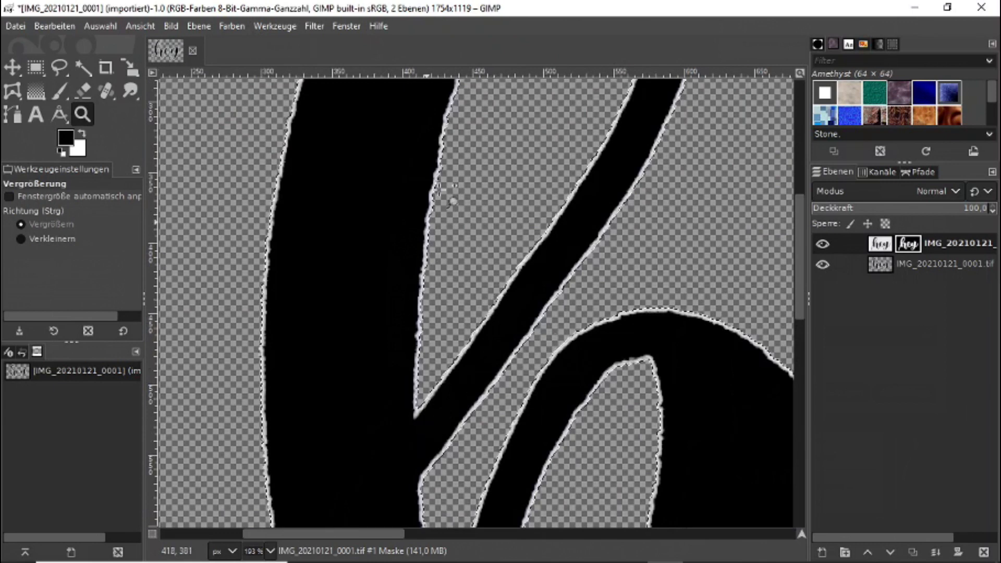
pyautogui.scroll(5, 447, 264)
pyautogui.scroll(-2, 466, 297)
pyautogui.moveTo(358, 223); pyautogui.dragTo(523, 367)
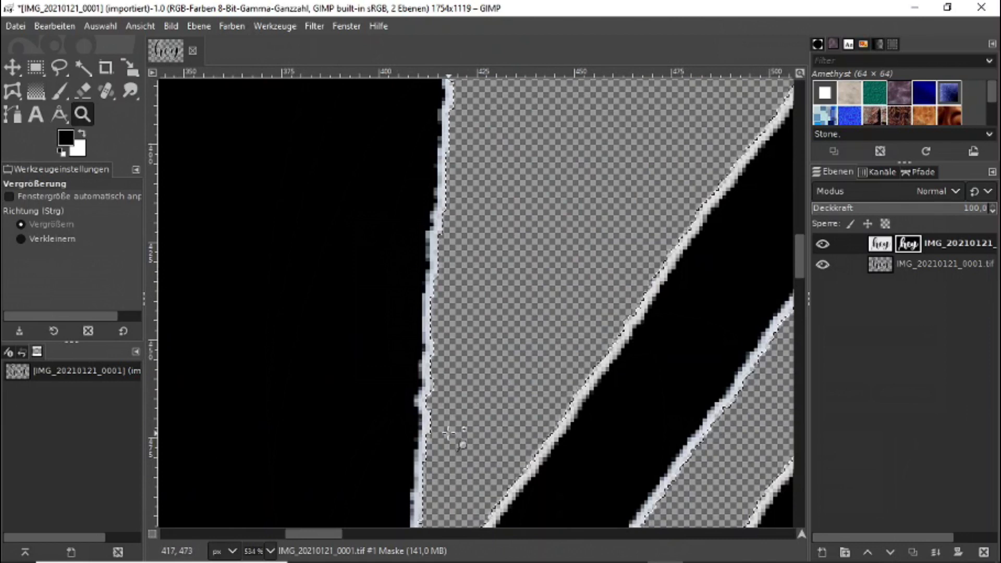
pyautogui.click(45, 238)
pyautogui.click(473, 305)
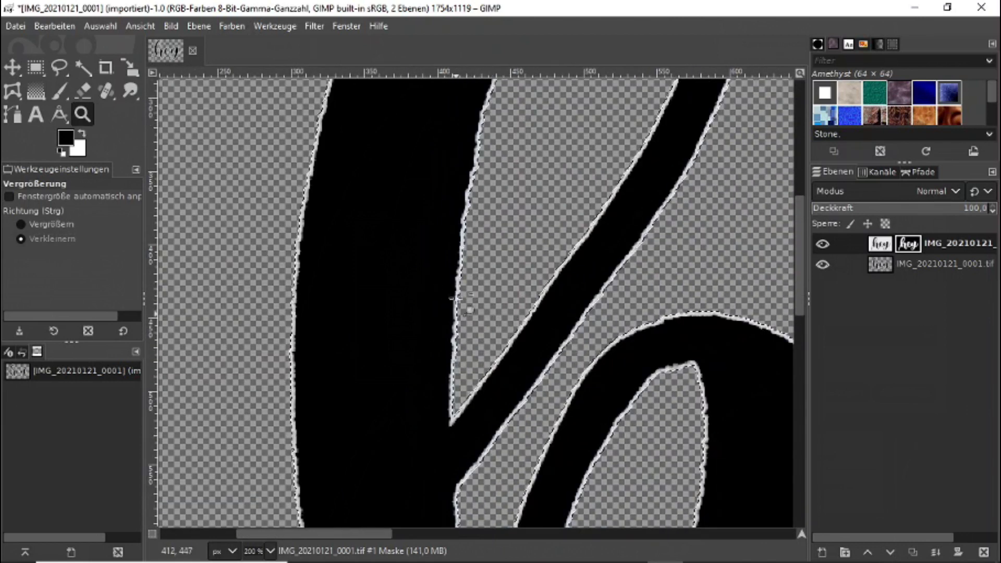
pyautogui.scroll(5, 456, 298)
pyautogui.scroll(-3, 519, 251)
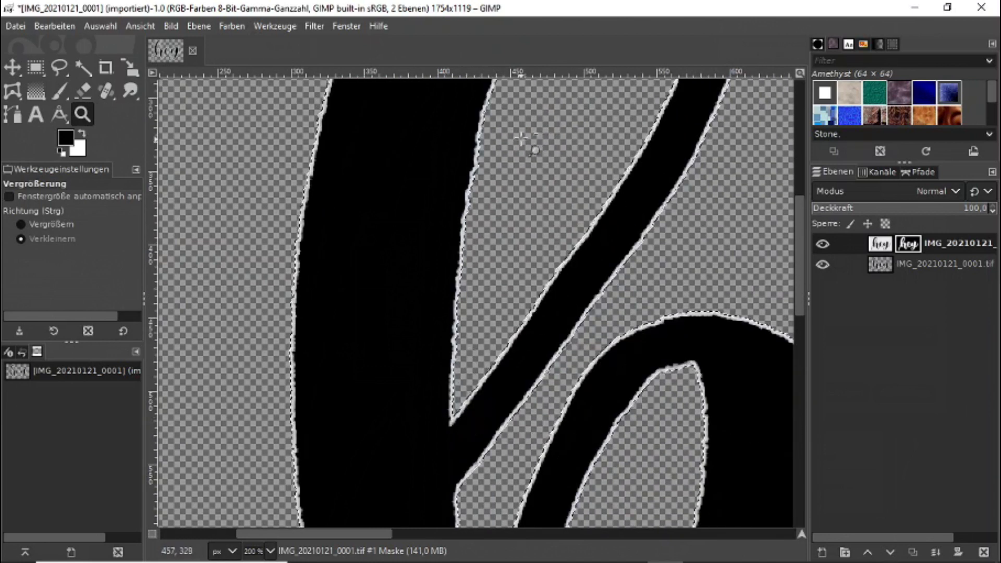
pyautogui.scroll(4, 516, 286)
pyautogui.scroll(-5, 532, 281)
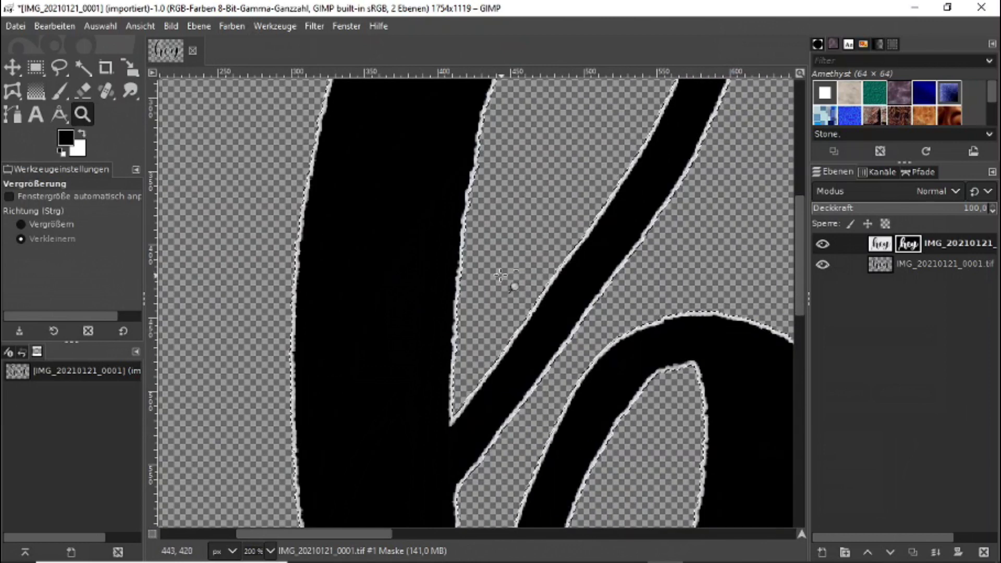
# Step: Clear the selection and mask out the light fringe in the notch beneath the h's lead-in stroke with a size 20 black brush
pyautogui.click(102, 27)
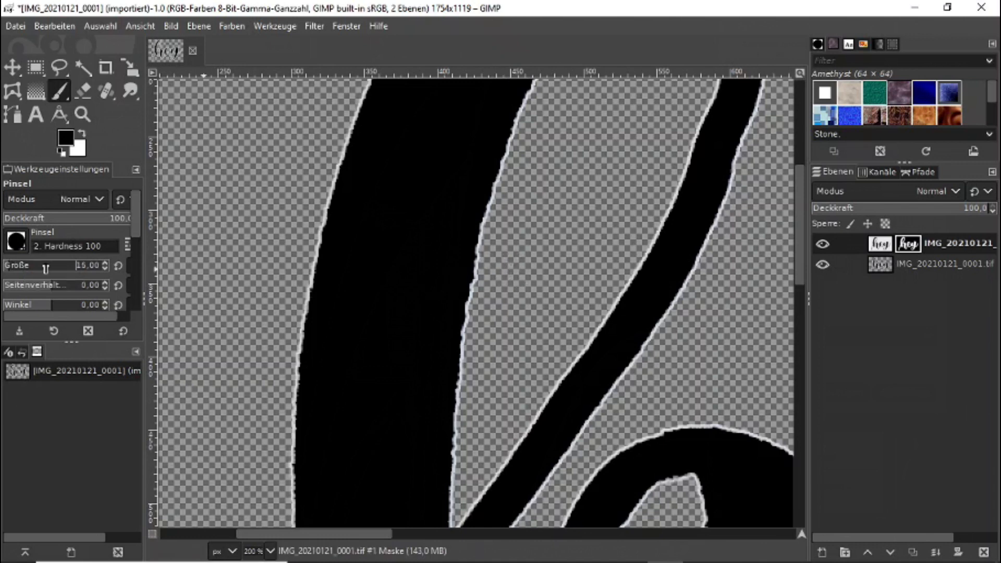
pyautogui.scroll(2, 46, 268)
pyautogui.press('+')
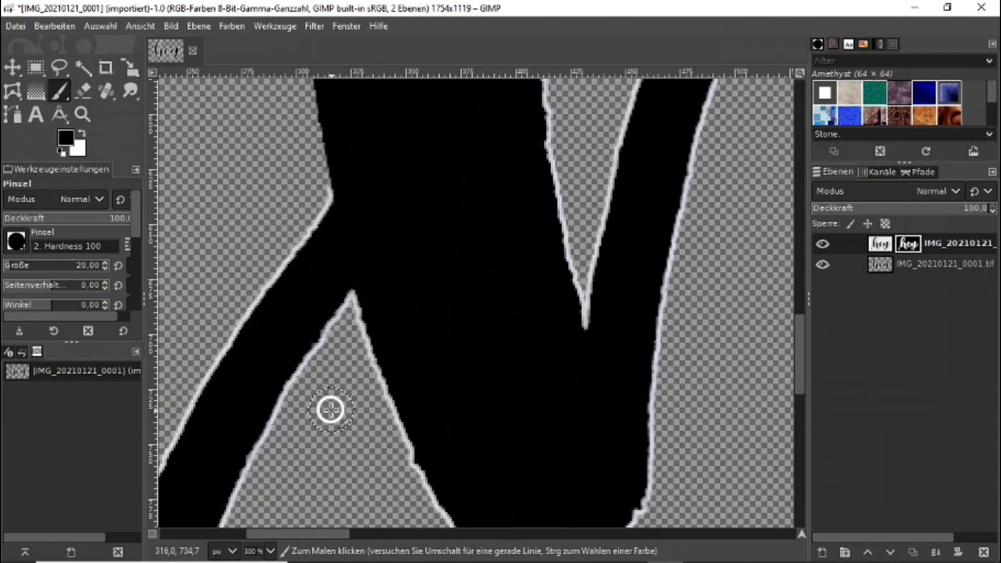
pyautogui.moveTo(297, 410)
pyautogui.mouseDown()
pyautogui.moveTo(315, 368)
pyautogui.moveTo(374, 294)
pyautogui.moveTo(366, 311)
pyautogui.mouseUp()
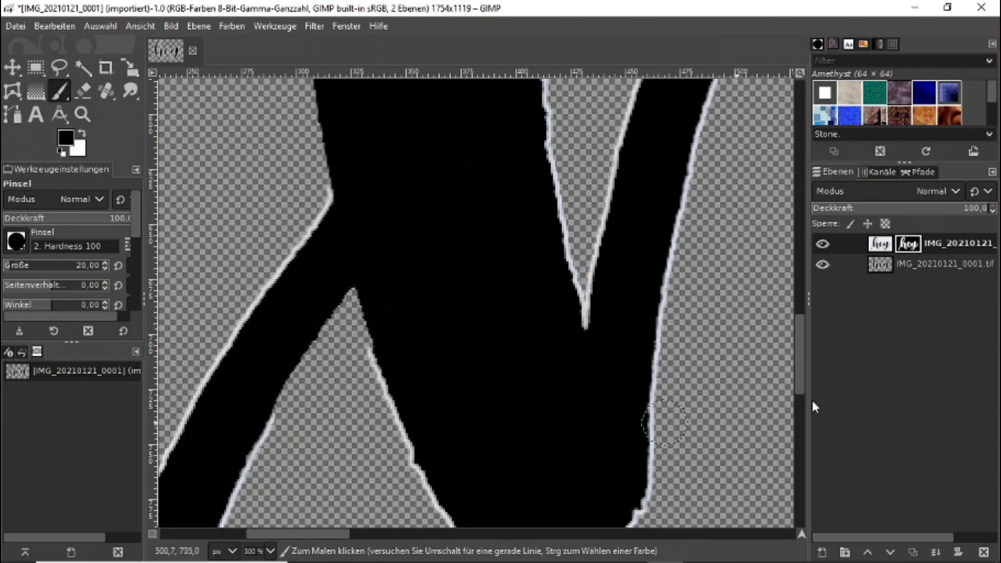
# Step: With the lower layer hidden, mask out the fringe along the lead-in stroke's outer edge and restore the overpainted joins with the Eraser
pyautogui.click(822, 264)
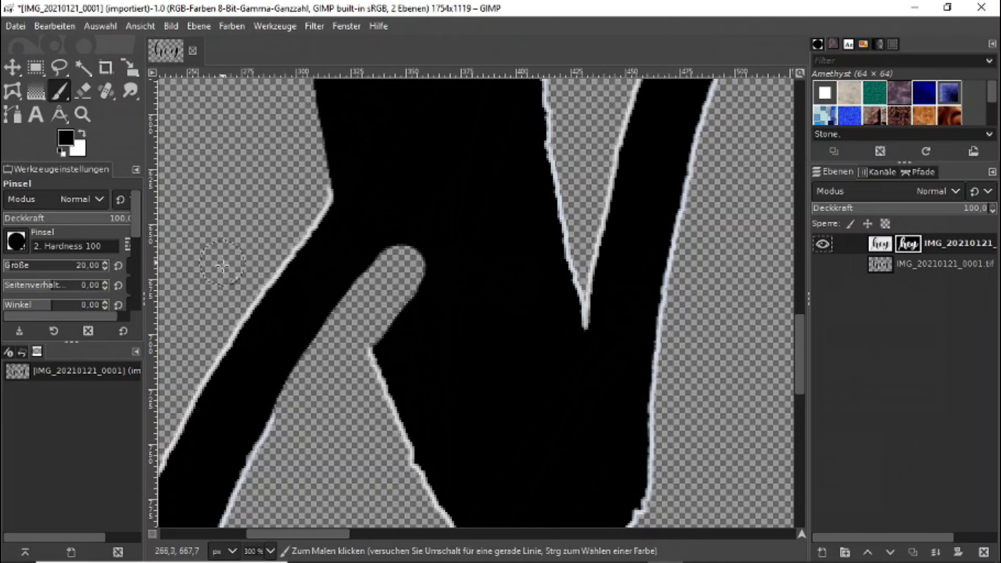
pyautogui.moveTo(201, 343)
pyautogui.mouseDown()
pyautogui.moveTo(292, 238)
pyautogui.moveTo(308, 200)
pyautogui.mouseUp()
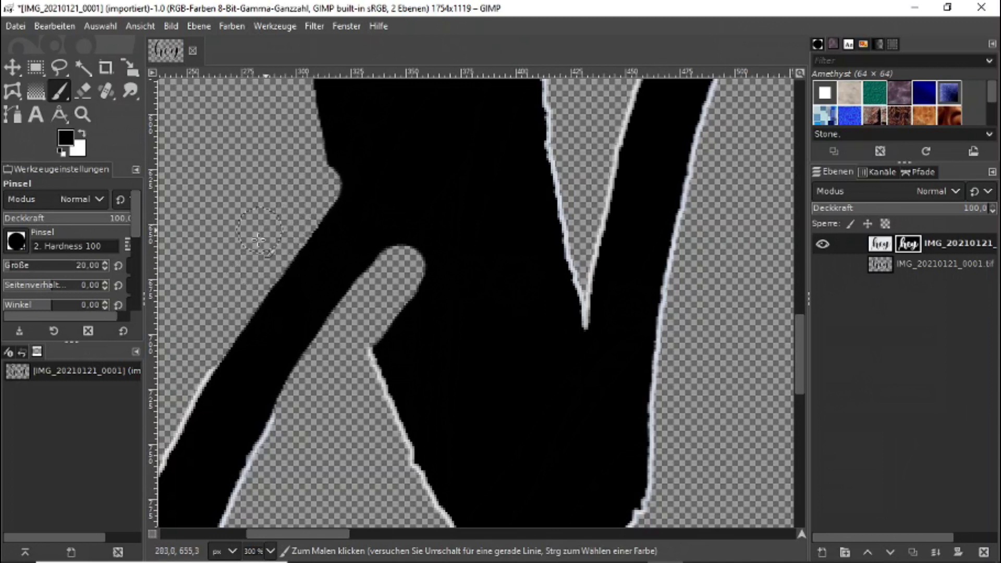
pyautogui.click(83, 91)
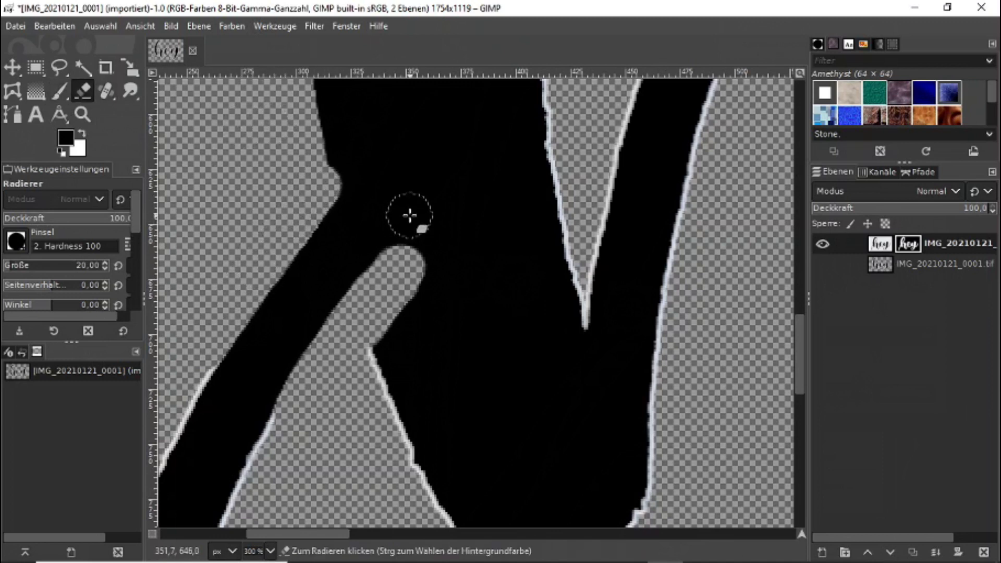
pyautogui.moveTo(405, 351)
pyautogui.mouseDown()
pyautogui.moveTo(382, 304)
pyautogui.moveTo(386, 242)
pyautogui.moveTo(416, 268)
pyautogui.moveTo(360, 202)
pyautogui.moveTo(351, 152)
pyautogui.moveTo(359, 187)
pyautogui.mouseUp()
# Step: Mask out the fringe in the narrow V-shaped notch of the h at size 20 and restore its overpainted edge with the Eraser
pyautogui.click(68, 99)
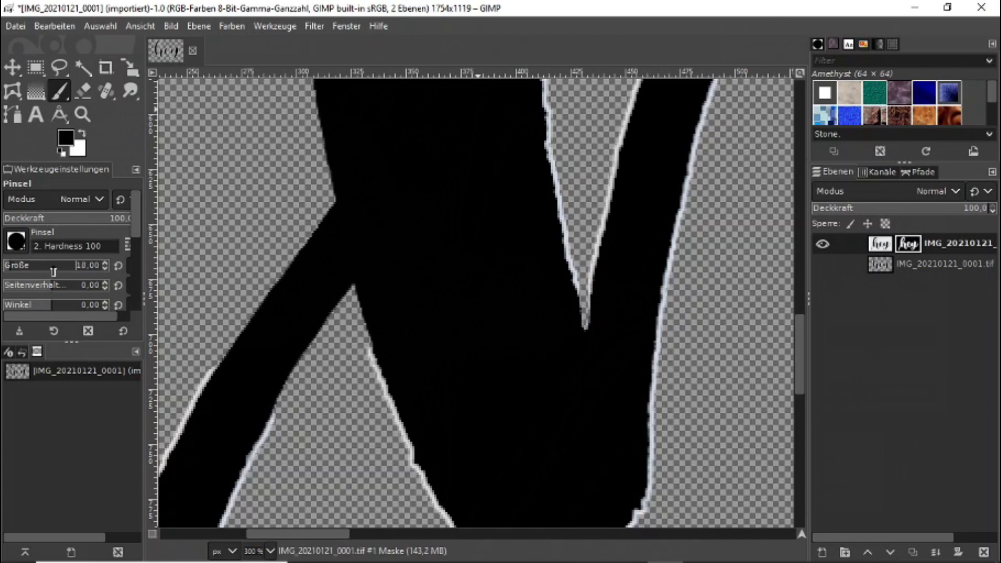
pyautogui.scroll(1, 54, 271)
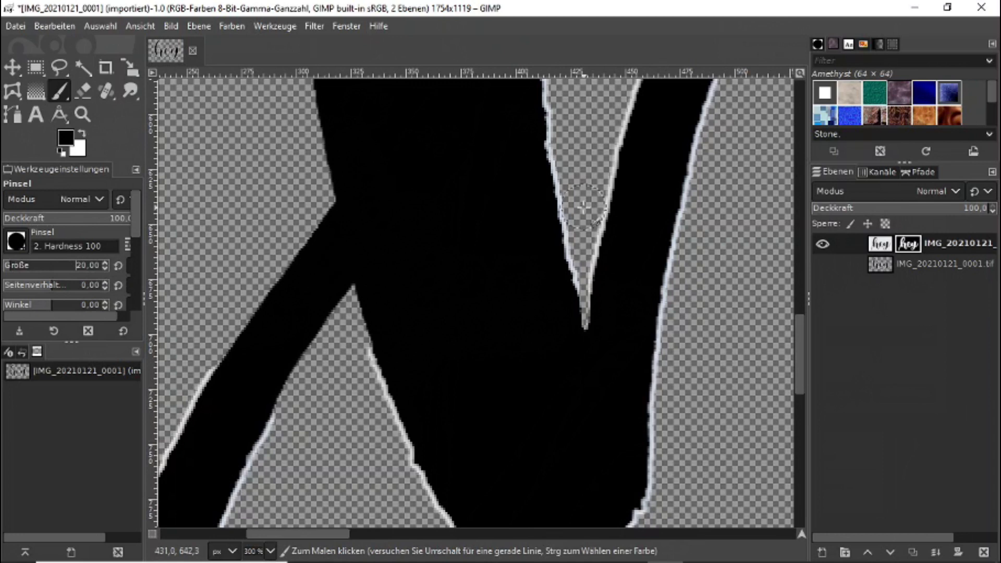
pyautogui.moveTo(592, 178)
pyautogui.mouseDown()
pyautogui.moveTo(569, 328)
pyautogui.moveTo(559, 297)
pyautogui.moveTo(576, 235)
pyautogui.mouseUp()
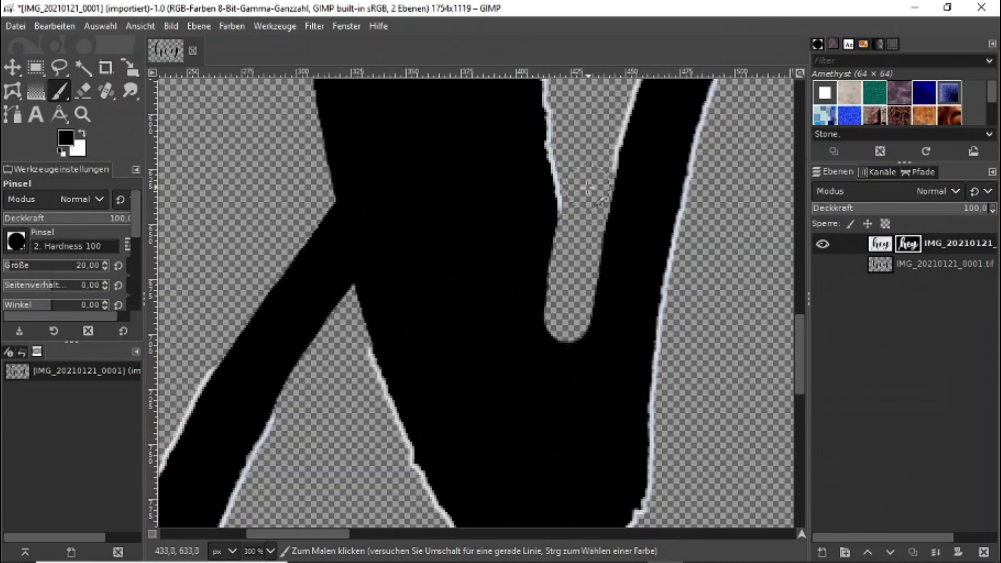
pyautogui.click(88, 91)
pyautogui.moveTo(515, 286)
pyautogui.mouseDown()
pyautogui.moveTo(536, 287)
pyautogui.moveTo(550, 315)
pyautogui.moveTo(536, 229)
pyautogui.moveTo(581, 373)
pyautogui.moveTo(561, 313)
pyautogui.mouseUp()
# Step: Mask out the light fringe along further edges of the h and the start of the e with the size 20 black brush
pyautogui.press('p')
pyautogui.scroll(-5, 464, 361)
pyautogui.moveTo(465, 360); pyautogui.dragTo(349, 137)
pyautogui.scroll(-7, 364, 376)
pyautogui.hscroll(-3, 364, 375)
pyautogui.moveTo(341, 474)
pyautogui.mouseDown()
pyautogui.moveTo(346, 354)
pyautogui.moveTo(381, 126)
pyautogui.mouseUp()
pyautogui.moveTo(333, 491)
pyautogui.mouseDown()
pyautogui.moveTo(257, 507)
pyautogui.moveTo(243, 233)
pyautogui.moveTo(274, 91)
pyautogui.mouseUp()
pyautogui.scroll(6, 324, 250)
pyautogui.moveTo(389, 464); pyautogui.dragTo(488, 194)
pyautogui.moveTo(265, 439); pyautogui.dragTo(268, 424)
pyautogui.moveTo(268, 423); pyautogui.dragTo(315, 284)
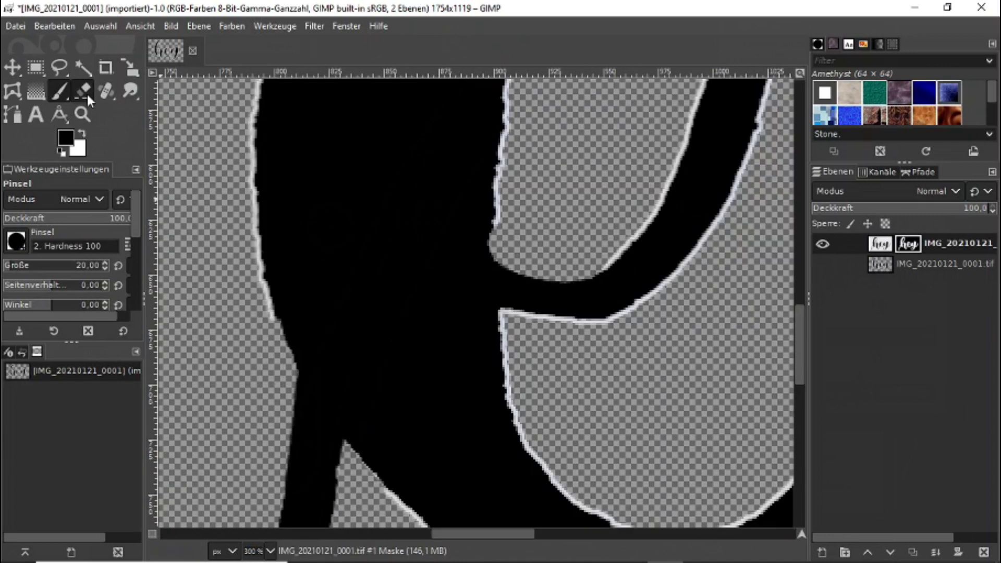
# Step: Restore the overpainted edge beneath the e's crossbar on the mask with the Eraser at size 20
pyautogui.click(82, 91)
pyautogui.moveTo(520, 309); pyautogui.dragTo(584, 302)
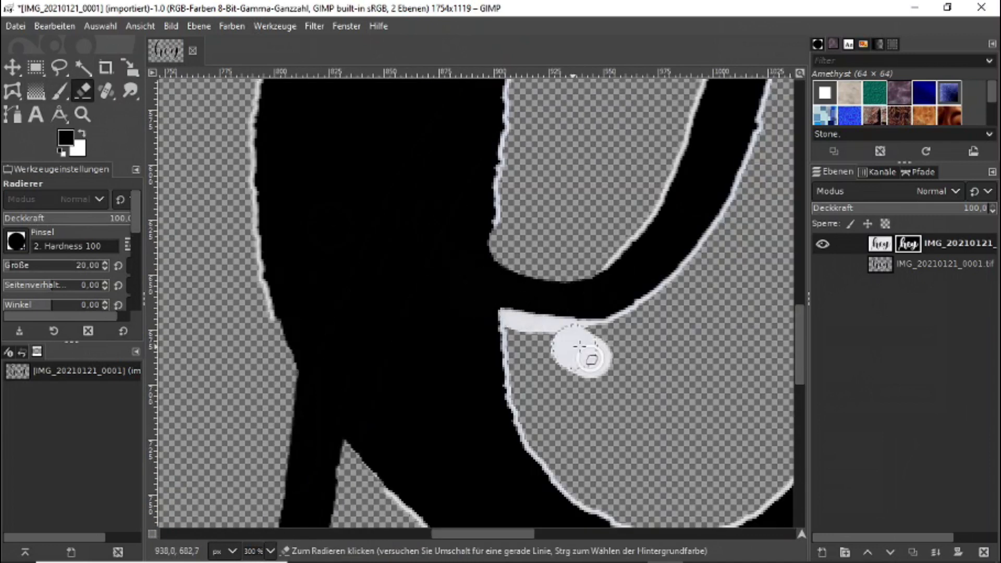
pyautogui.moveTo(496, 365); pyautogui.dragTo(518, 351)
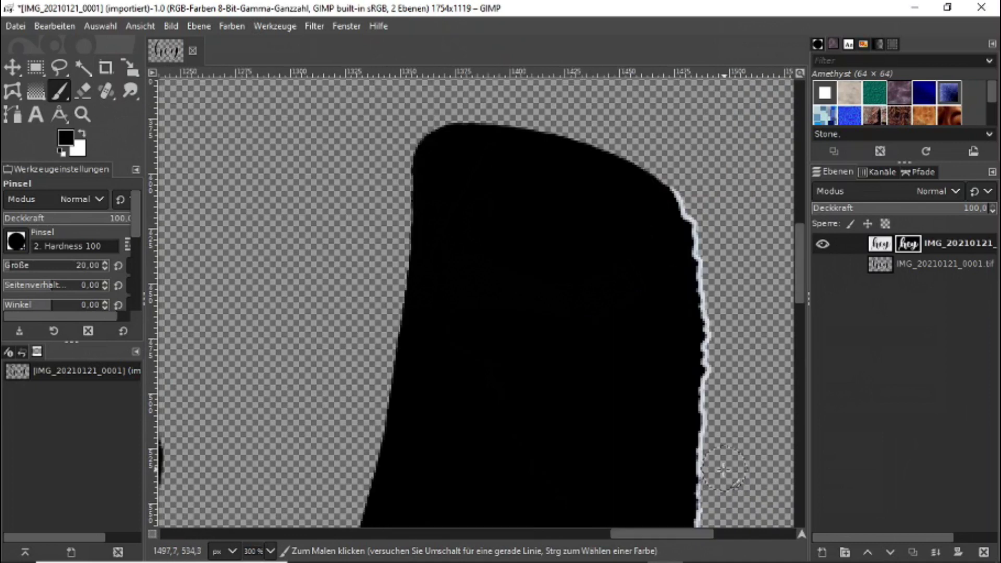
# Step: Mask out the light fringe along the y's thick stem and around the tip of its end stroke with the size 20 black brush
pyautogui.moveTo(704, 501); pyautogui.dragTo(710, 227)
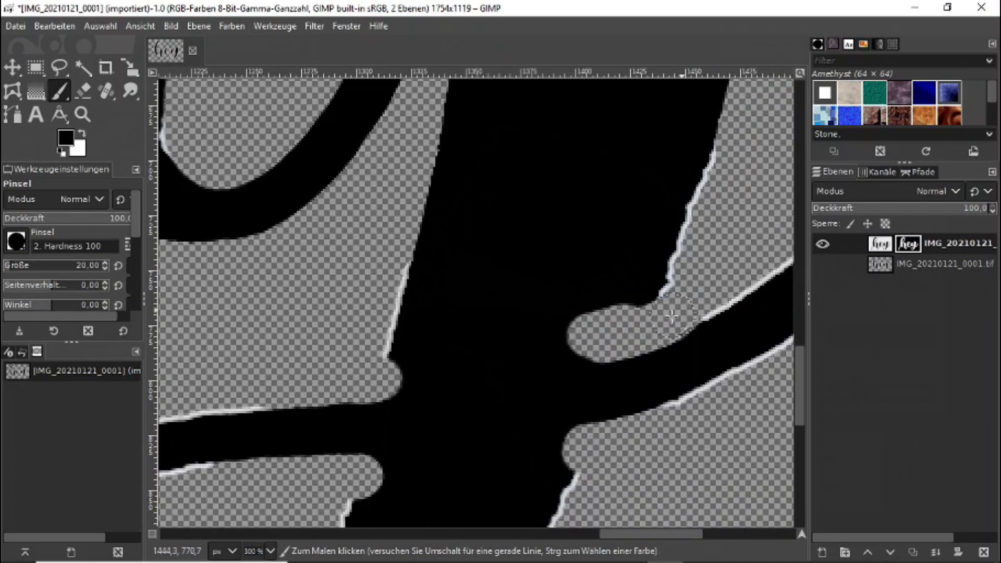
pyautogui.moveTo(698, 324); pyautogui.dragTo(721, 188)
pyautogui.moveTo(294, 516); pyautogui.dragTo(360, 282)
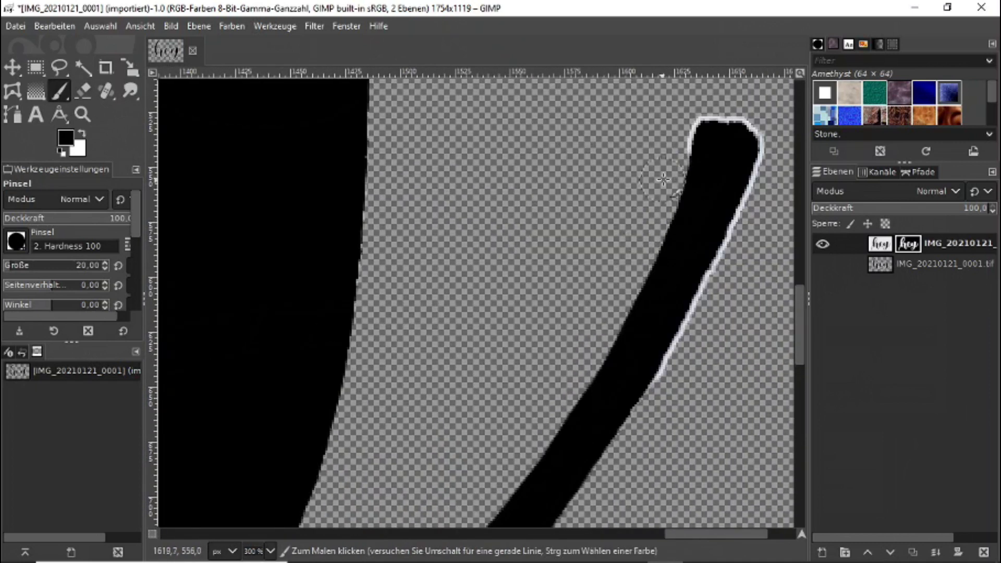
pyautogui.moveTo(664, 179)
pyautogui.mouseDown()
pyautogui.moveTo(759, 188)
pyautogui.moveTo(725, 123)
pyautogui.mouseUp()
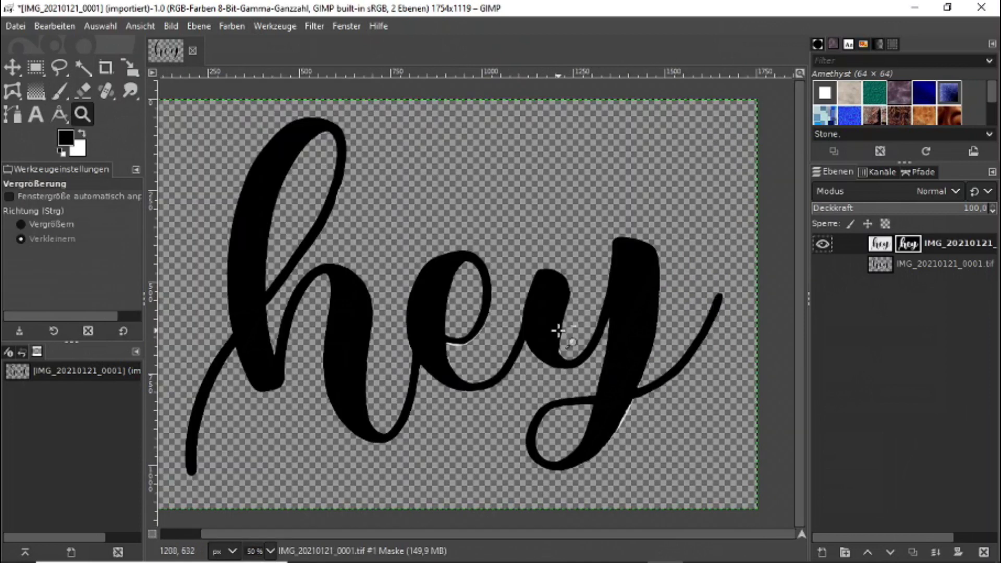
# Step: Make the upper layer's image active instead of its mask and choose the Paintbrush
pyautogui.click(881, 245)
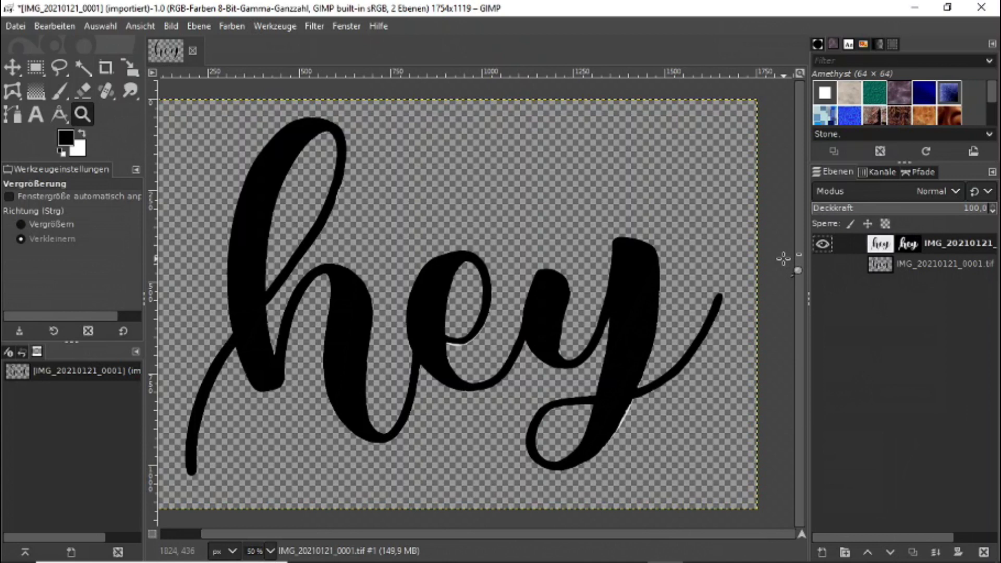
pyautogui.click(61, 93)
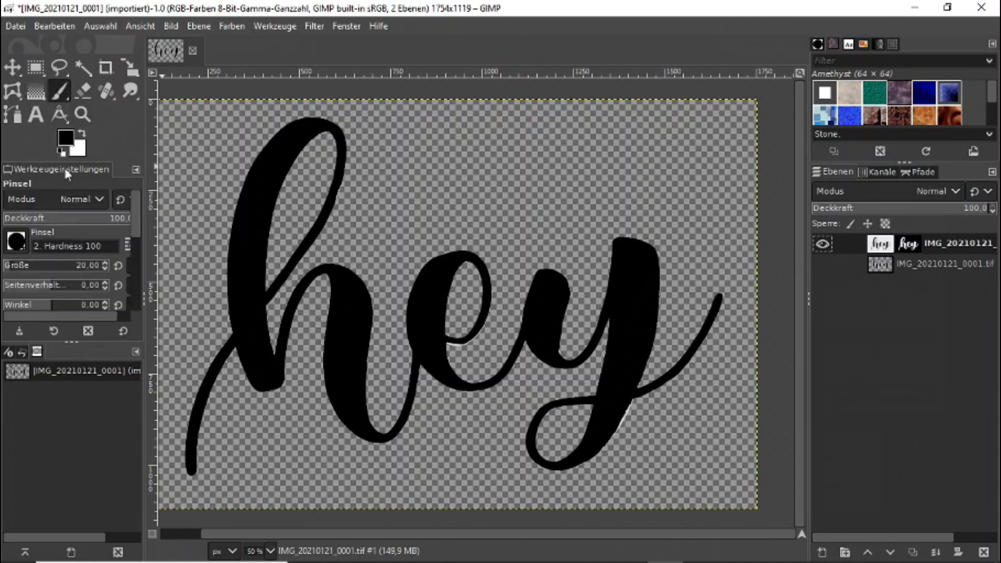
# Step: Examine the edges of the e and y up close, and review the whole lettering on the transparent background
pyautogui.click(82, 114)
pyautogui.click(319, 254)
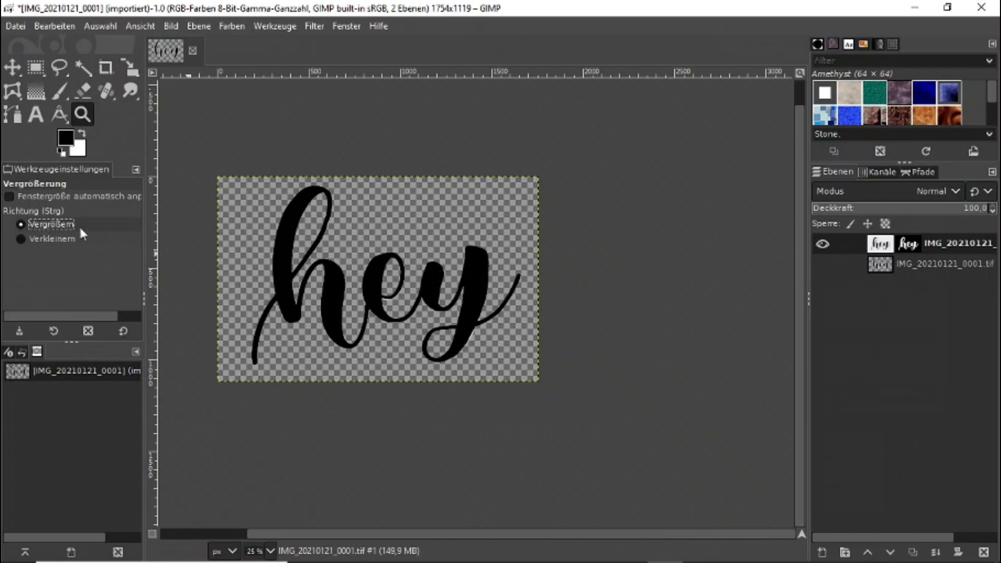
pyautogui.moveTo(338, 244); pyautogui.dragTo(478, 359)
pyautogui.moveTo(359, 213); pyautogui.dragTo(552, 379)
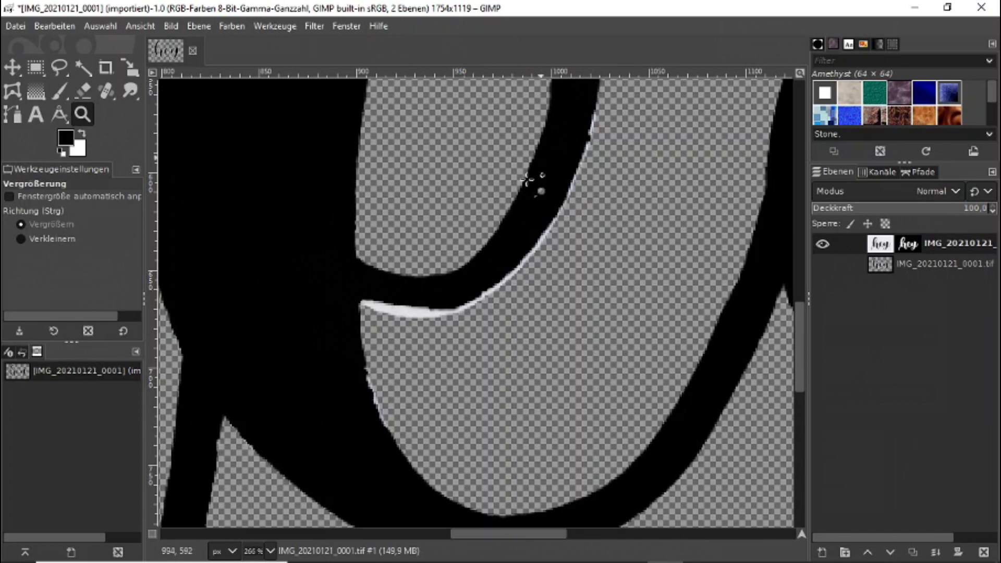
pyautogui.scroll(3, 576, 177)
pyautogui.click(52, 239)
pyautogui.click(338, 236)
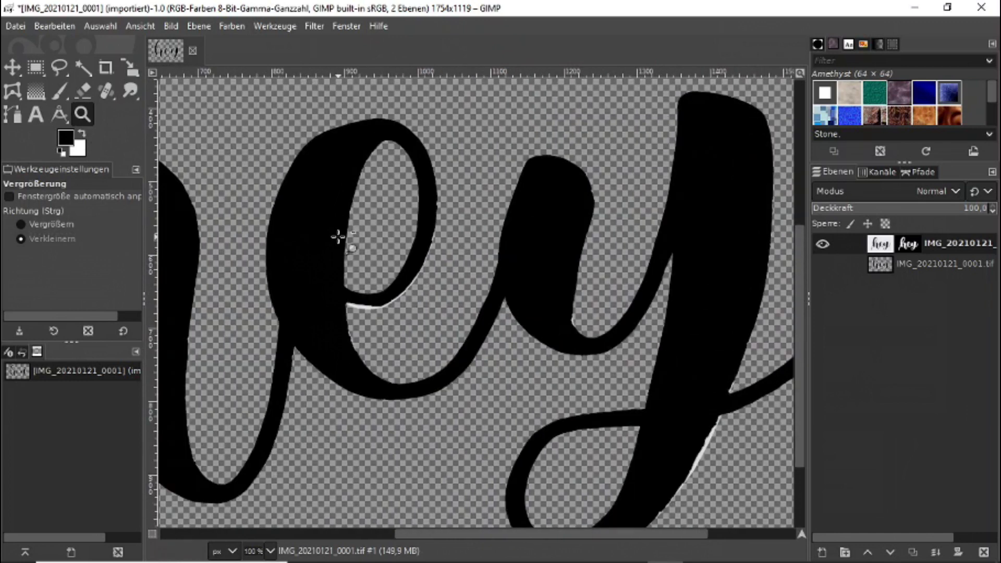
pyautogui.click(339, 235)
pyautogui.moveTo(440, 533); pyautogui.dragTo(367, 533)
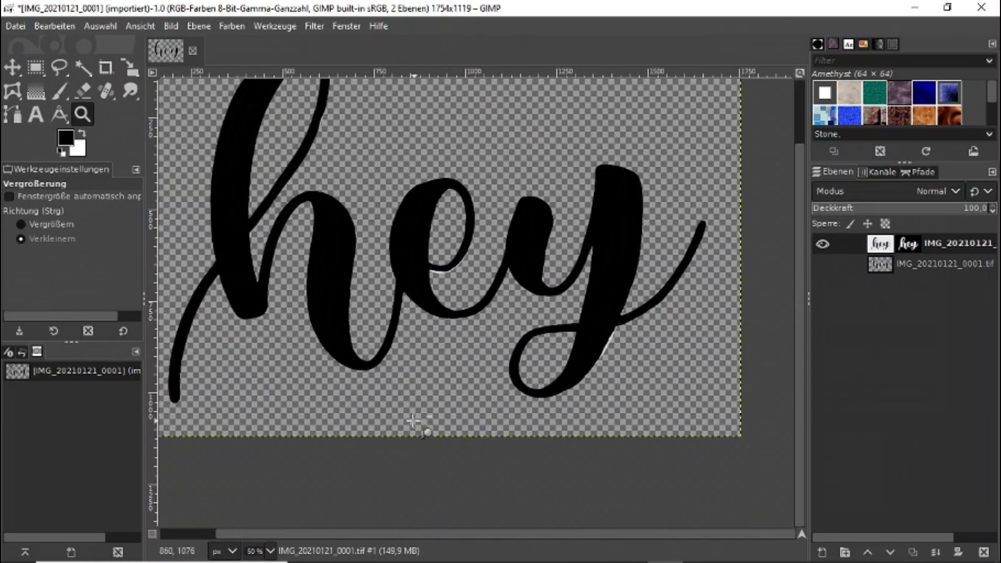
pyautogui.scroll(2, 414, 419)
pyautogui.click(401, 386)
pyautogui.click(398, 412)
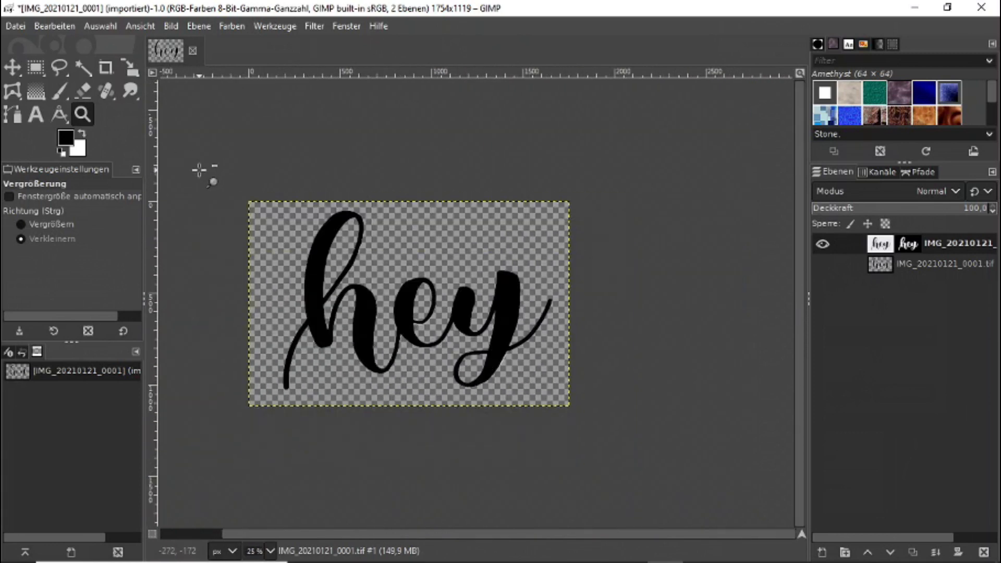
# Step: Activate the Paintbrush and adjust its brush size
pyautogui.click(60, 93)
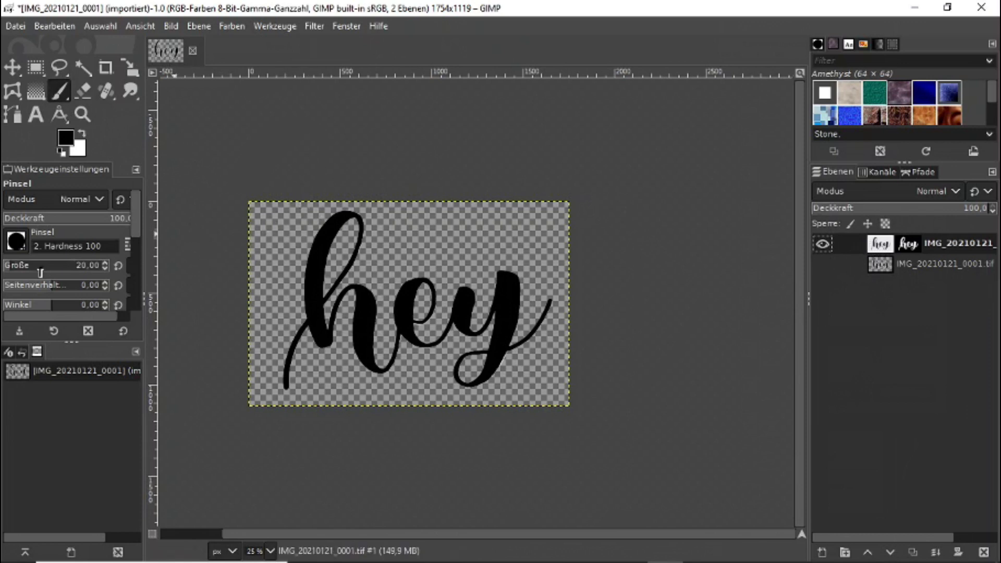
pyautogui.moveTo(47, 266); pyautogui.dragTo(58, 270)
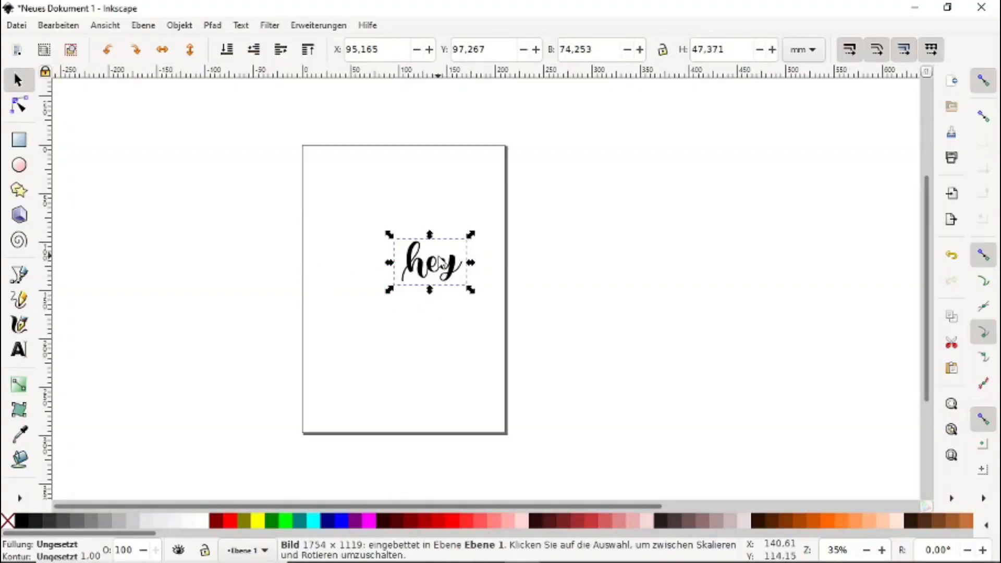
# Step: In Inkscape, resize the document page to the selected "hey" image with zero margins
pyautogui.click(17, 26)
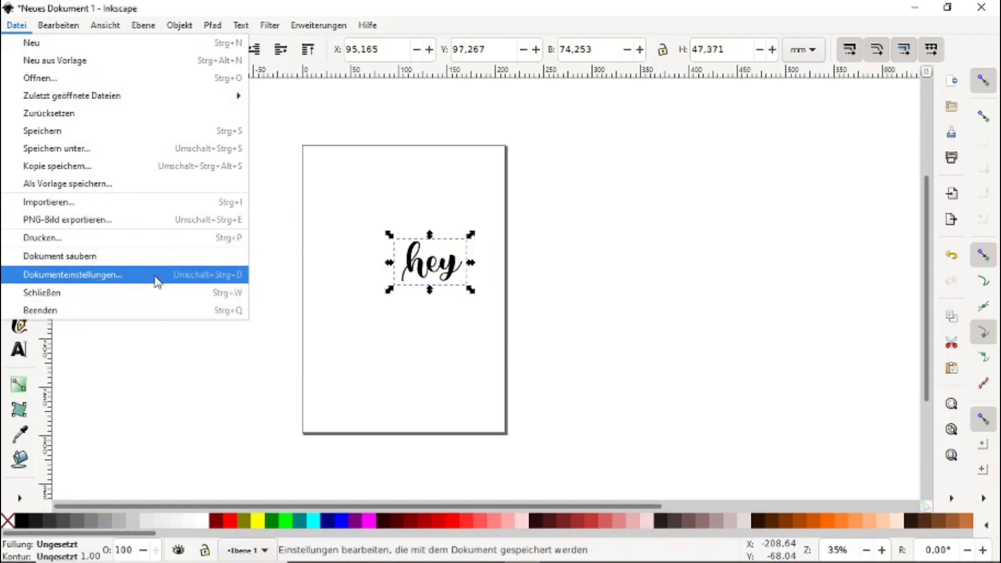
pyautogui.click(111, 280)
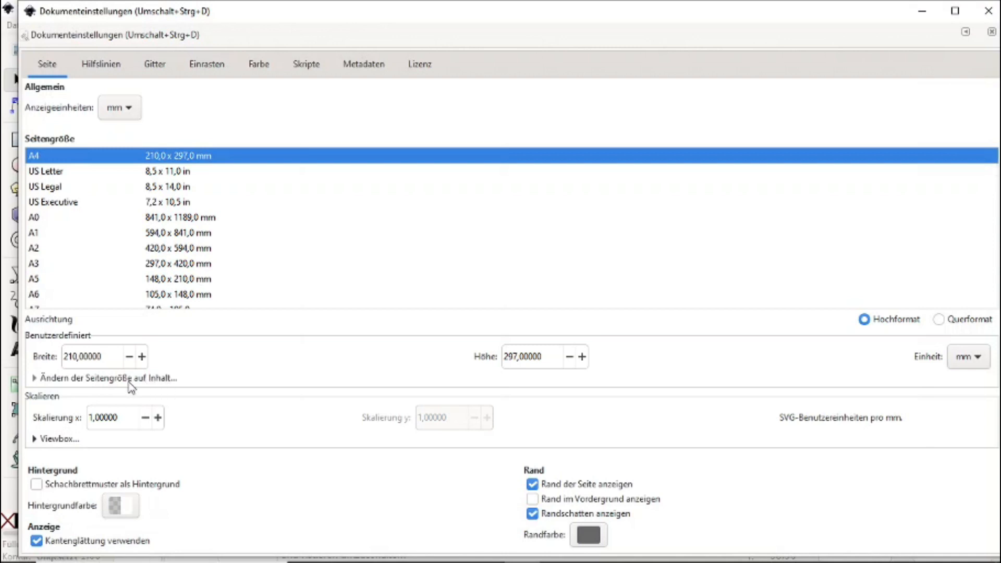
pyautogui.click(137, 382)
pyautogui.click(527, 413)
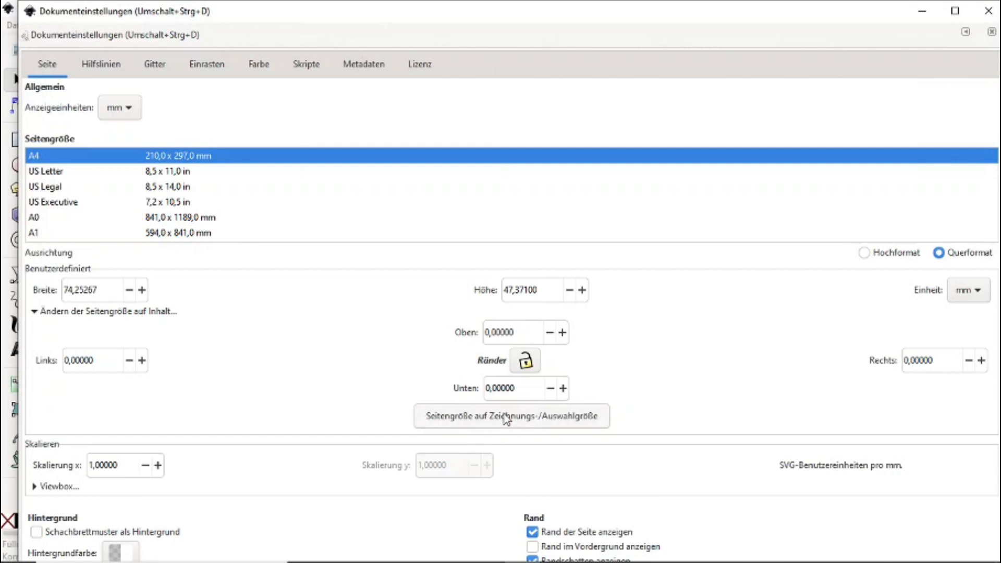
pyautogui.click(992, 32)
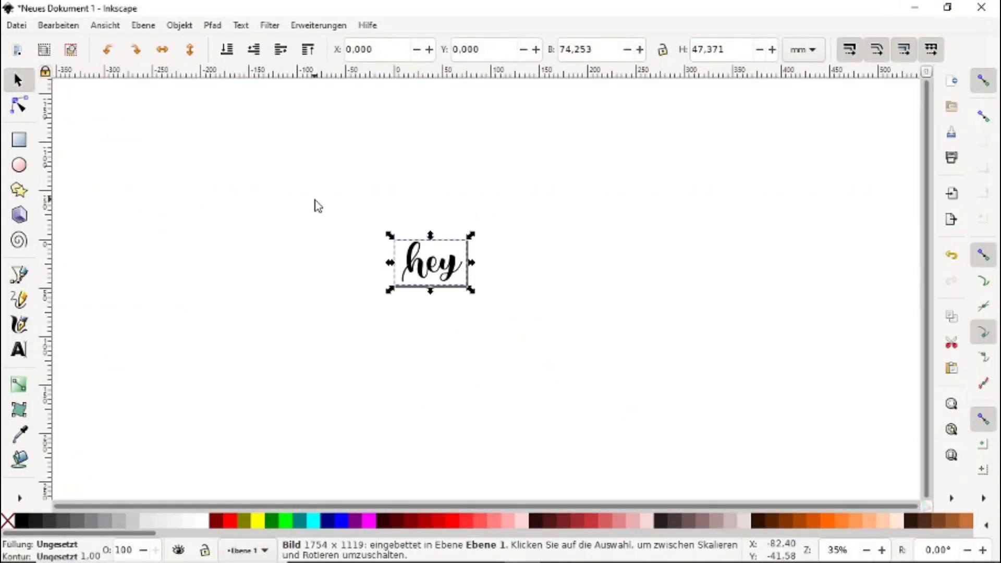
# Step: Trace the "hey" bitmap into a vector path using a single scan with a brightness threshold of 0.450
pyautogui.press('5')
pyautogui.click(211, 26)
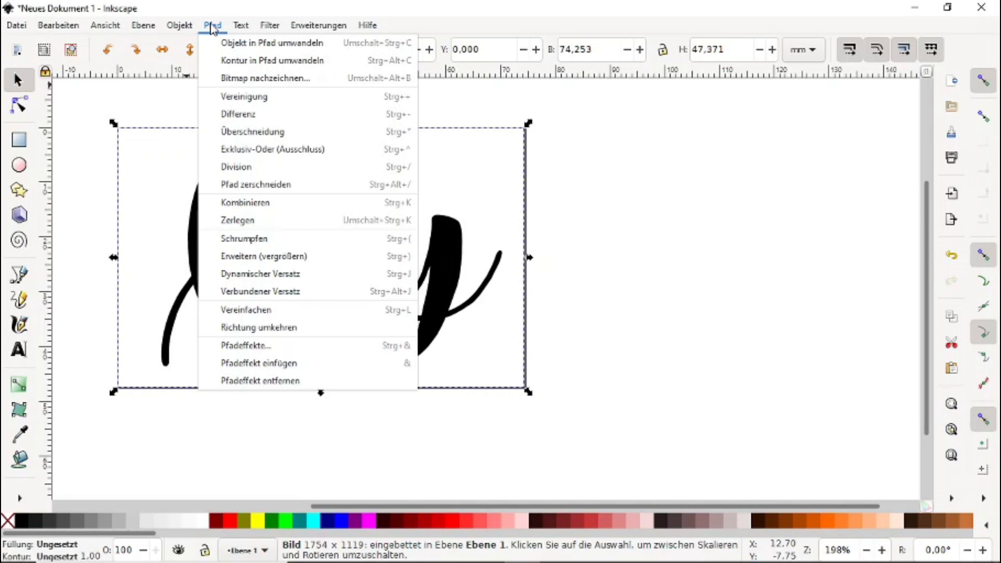
pyautogui.click(285, 79)
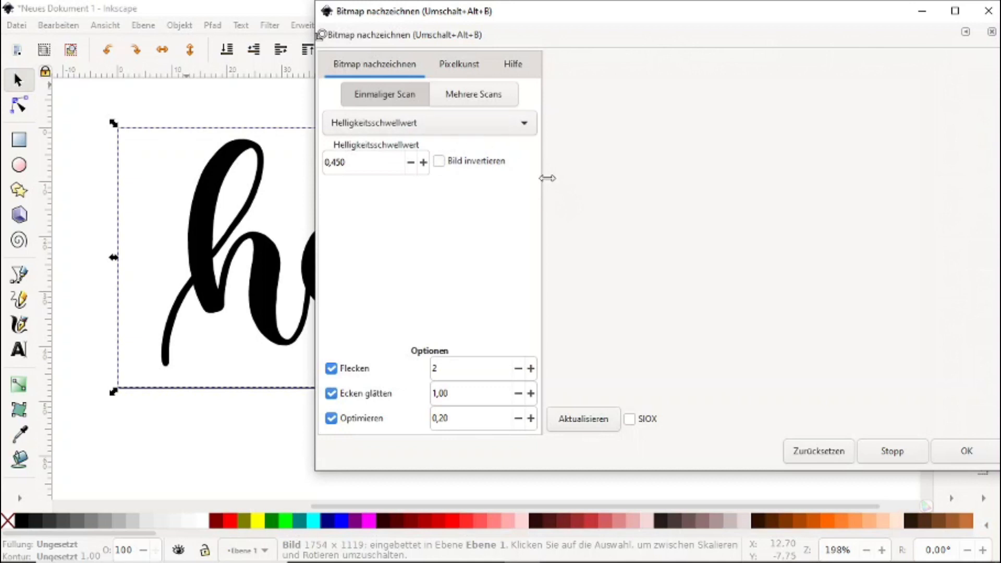
pyautogui.click(581, 423)
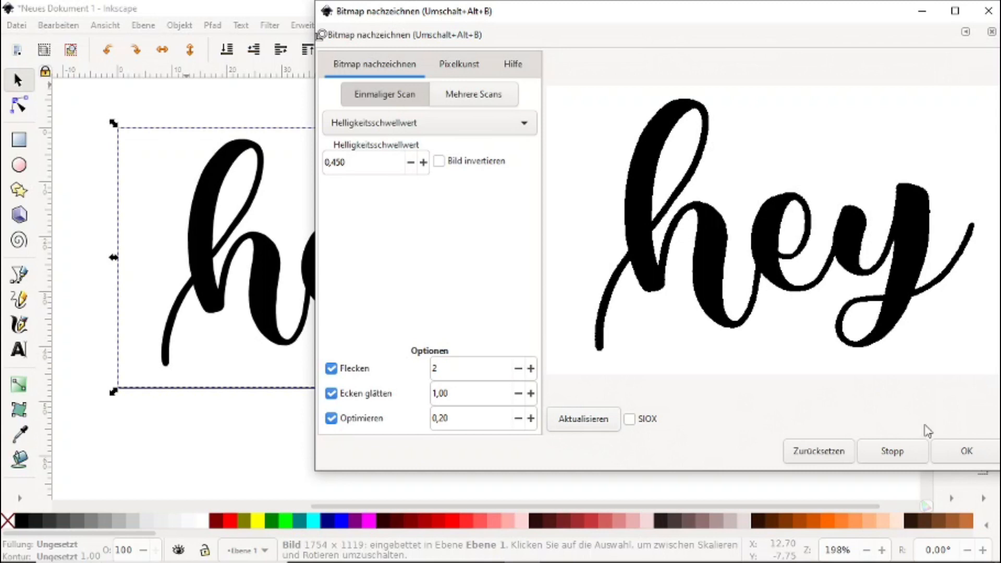
pyautogui.click(975, 453)
pyautogui.click(992, 33)
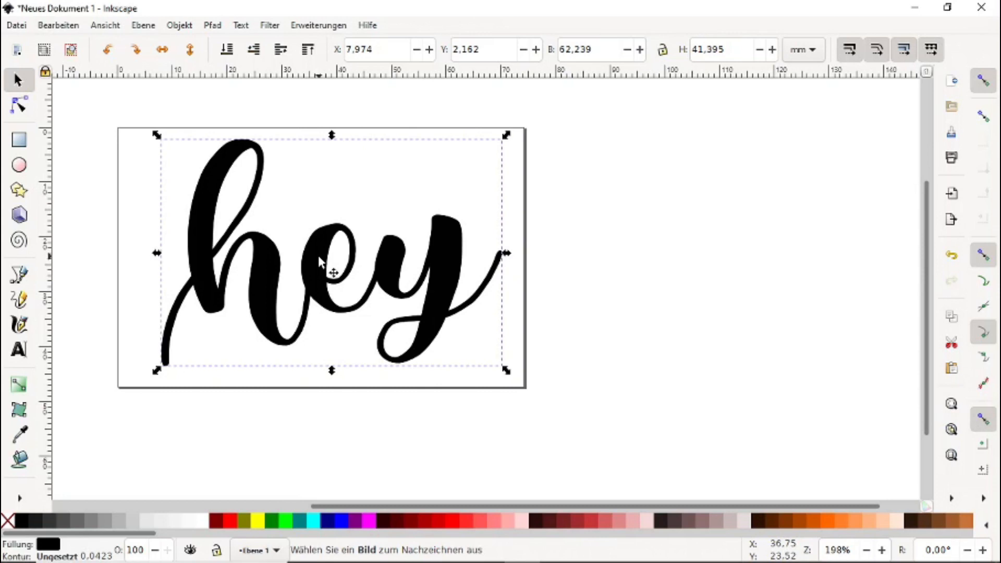
# Step: Delete the original bitmap from beneath the traced lettering and place the path back on the page at about X 6.5, Y 2.7 mm
pyautogui.moveTo(317, 266); pyautogui.dragTo(787, 272)
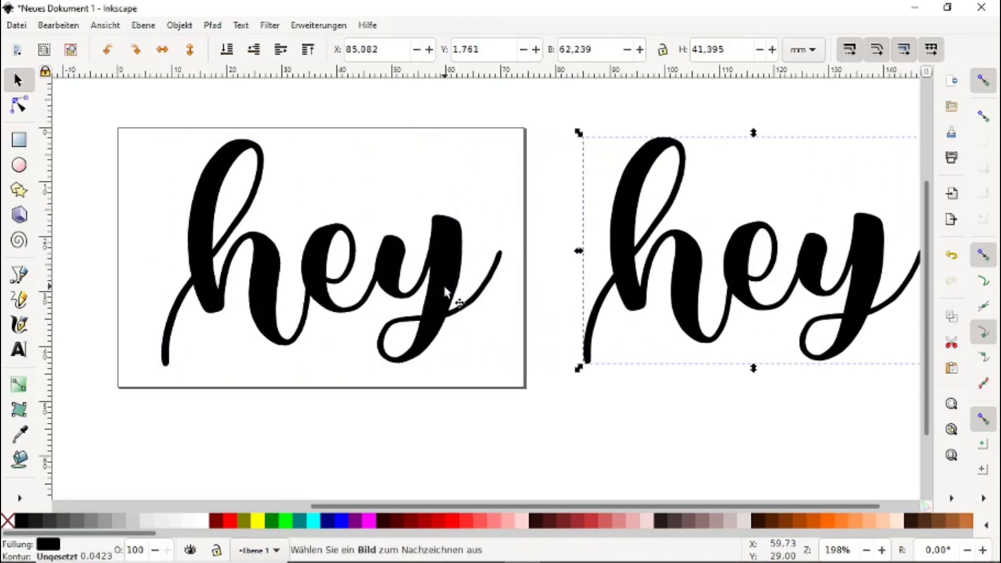
pyautogui.click(443, 286)
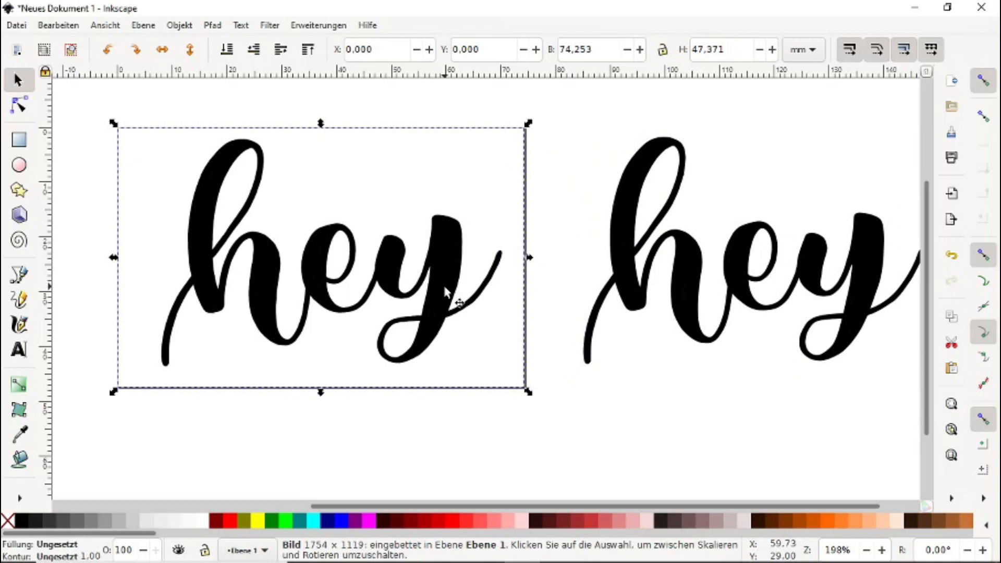
pyautogui.press('Delete')
pyautogui.moveTo(683, 280)
pyautogui.mouseDown()
pyautogui.moveTo(409, 281)
pyautogui.moveTo(268, 252)
pyautogui.moveTo(238, 277)
pyautogui.moveTo(246, 283)
pyautogui.moveTo(238, 277)
pyautogui.mouseUp()
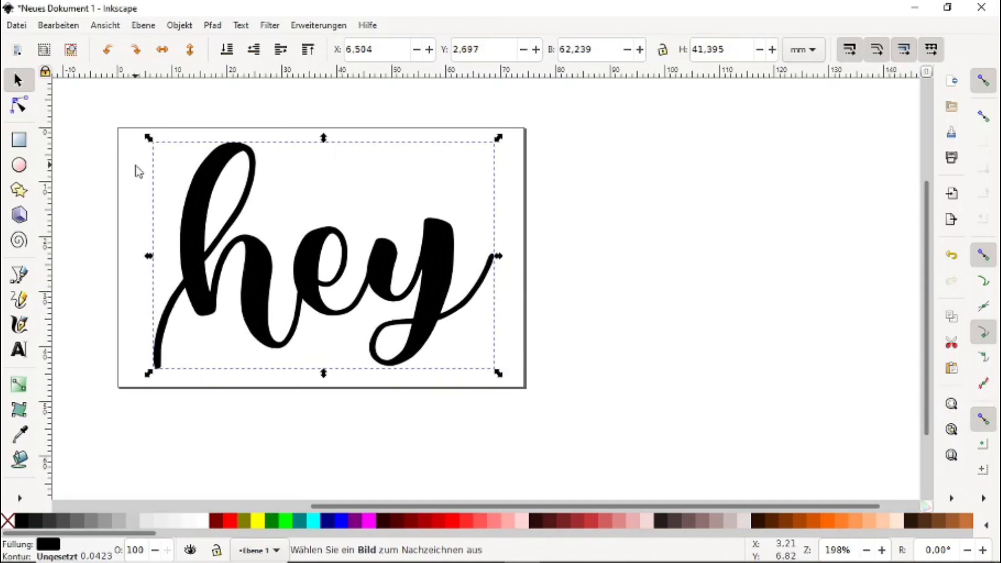
# Step: Examine the traced path's edges at high magnification and review the whole lettering
pyautogui.press('+')
pyautogui.press('+')
pyautogui.press('+')
pyautogui.press('+')
pyautogui.press('+')
pyautogui.press('+')
pyautogui.press('+')
pyautogui.press('+')
pyautogui.press('+')
pyautogui.press('+')
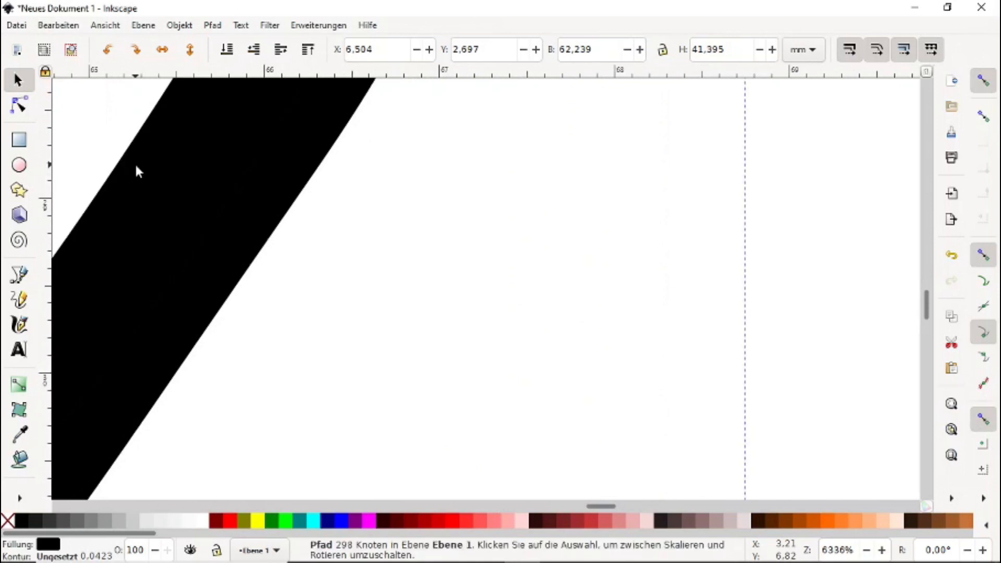
pyautogui.press('-')
pyautogui.press('-')
pyautogui.press('-')
pyautogui.press('-')
pyautogui.press('-')
pyautogui.press('-')
pyautogui.press('-')
pyautogui.press('-')
pyautogui.press('-')
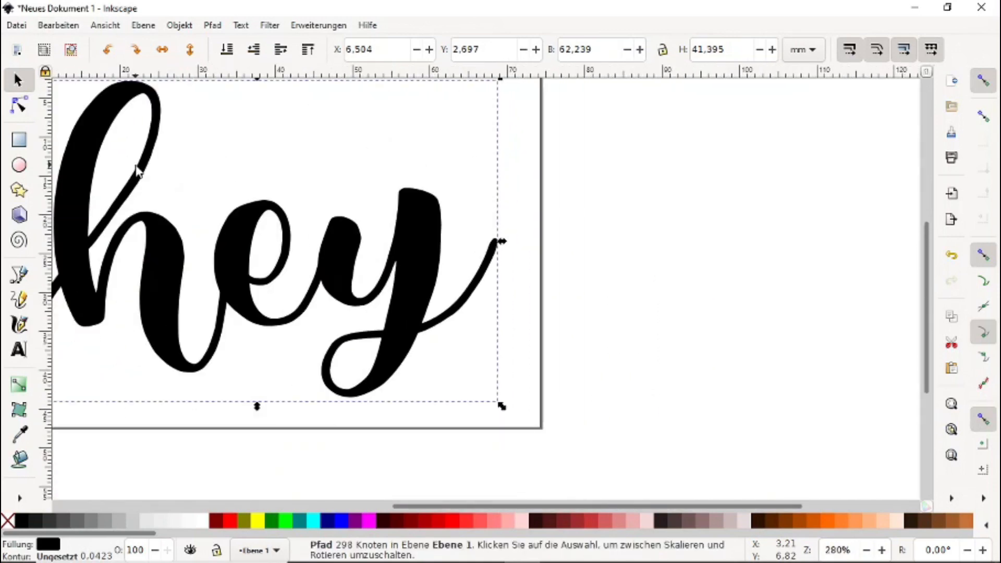
pyautogui.press('-')
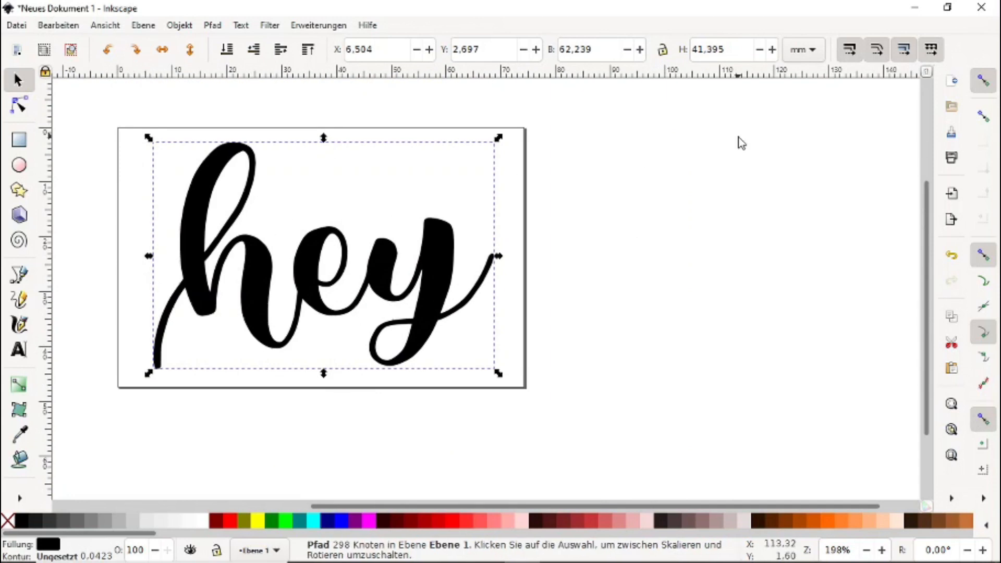
# Step: Inspect the nodes along the traced h and e, and compare the outline with and without the nodes displayed
pyautogui.moveTo(413, 506); pyautogui.dragTo(348, 507)
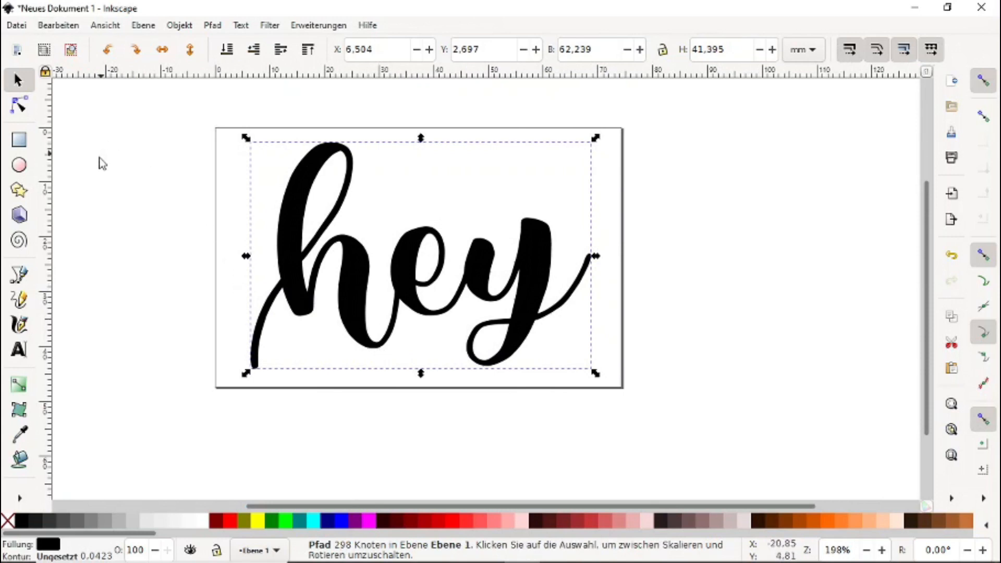
pyautogui.click(18, 106)
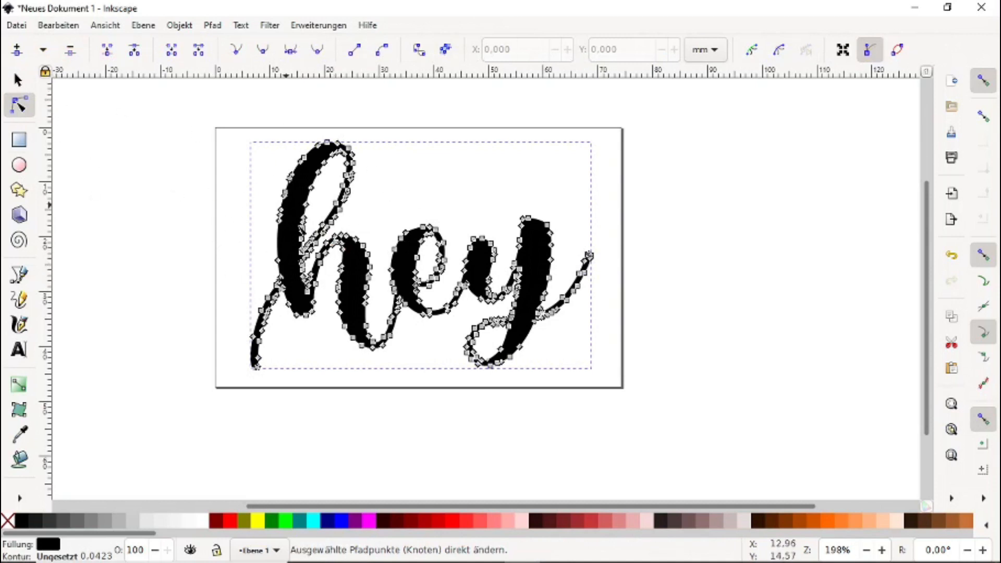
pyautogui.click(278, 260)
pyautogui.press('+')
pyautogui.press('+')
pyautogui.press('+')
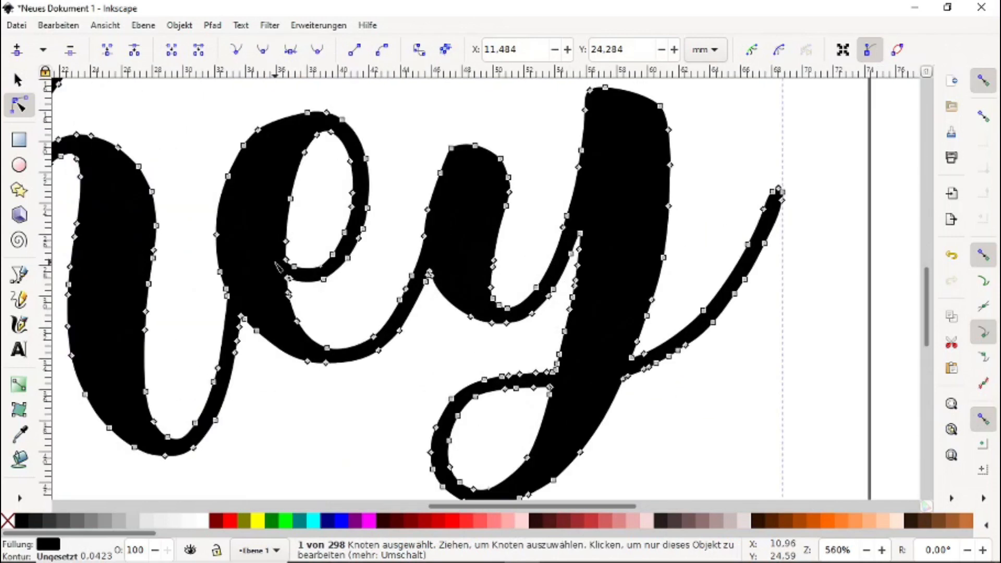
pyautogui.moveTo(438, 506); pyautogui.dragTo(347, 514)
pyautogui.scroll(5, 341, 302)
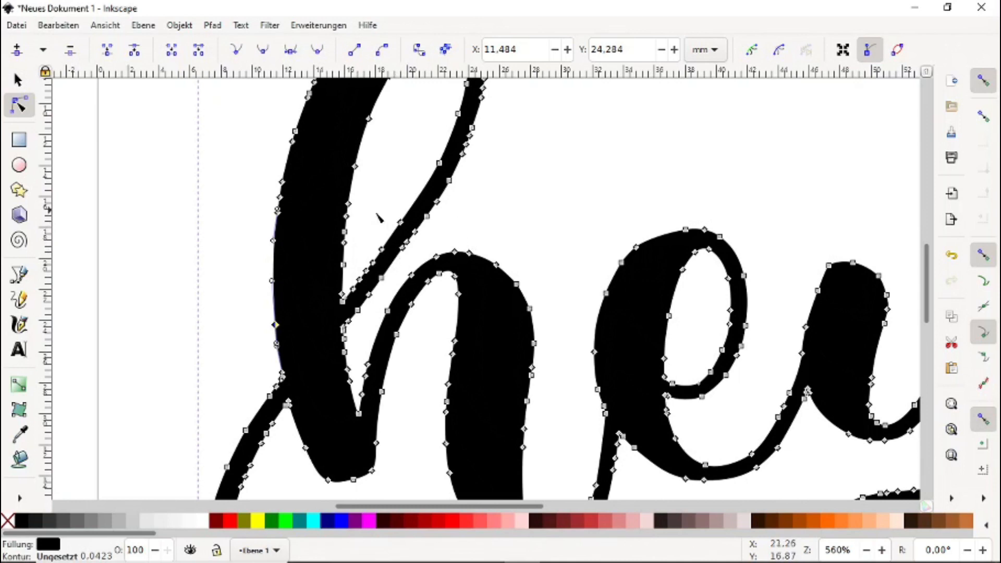
pyautogui.click(19, 81)
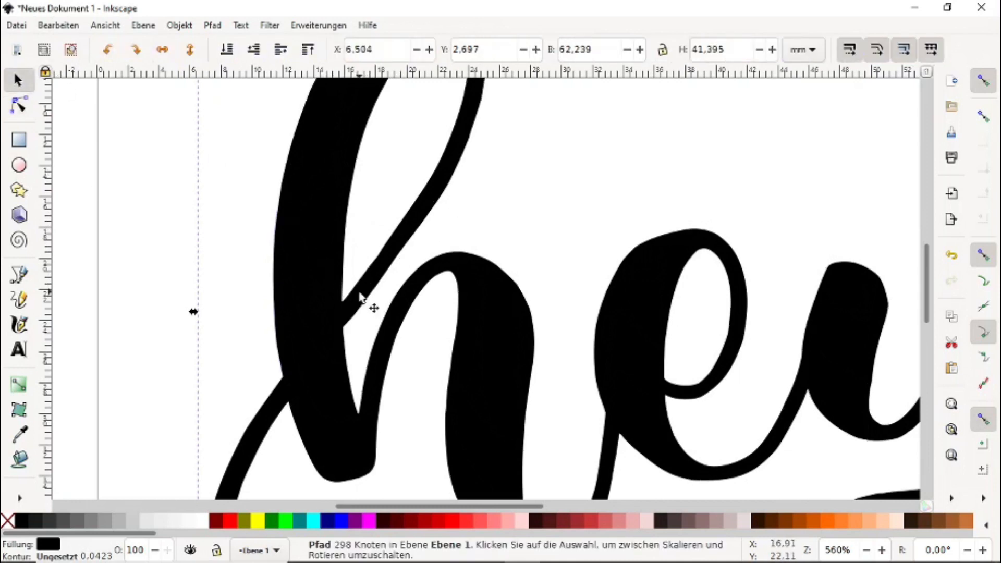
pyautogui.scroll(1, 480, 204)
pyautogui.scroll(3, 472, 208)
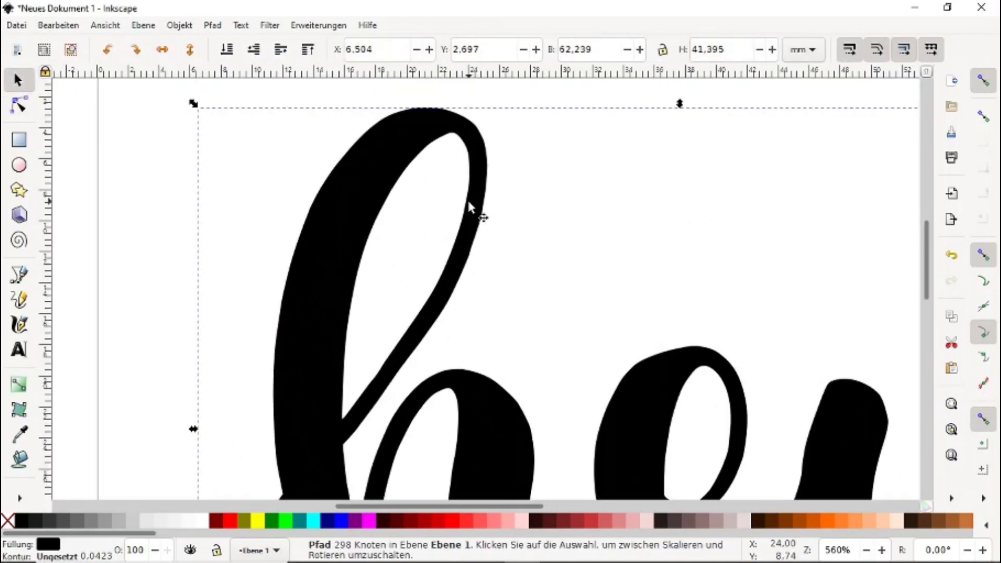
pyautogui.scroll(-7, 408, 224)
pyautogui.scroll(2, 367, 284)
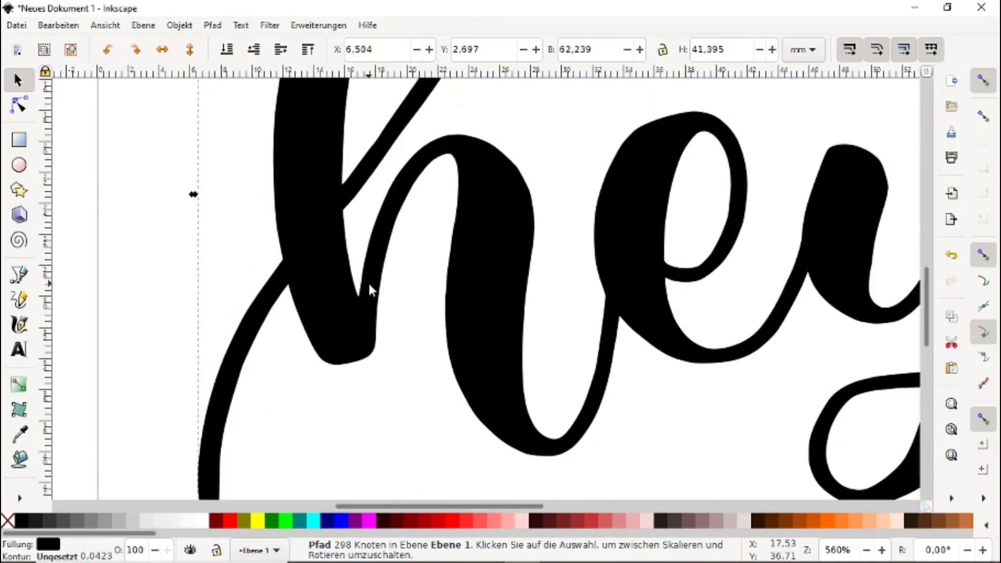
# Step: Remove the surplus path nodes along the h's thin upstroke near its junction with the thick stem
pyautogui.press('n')
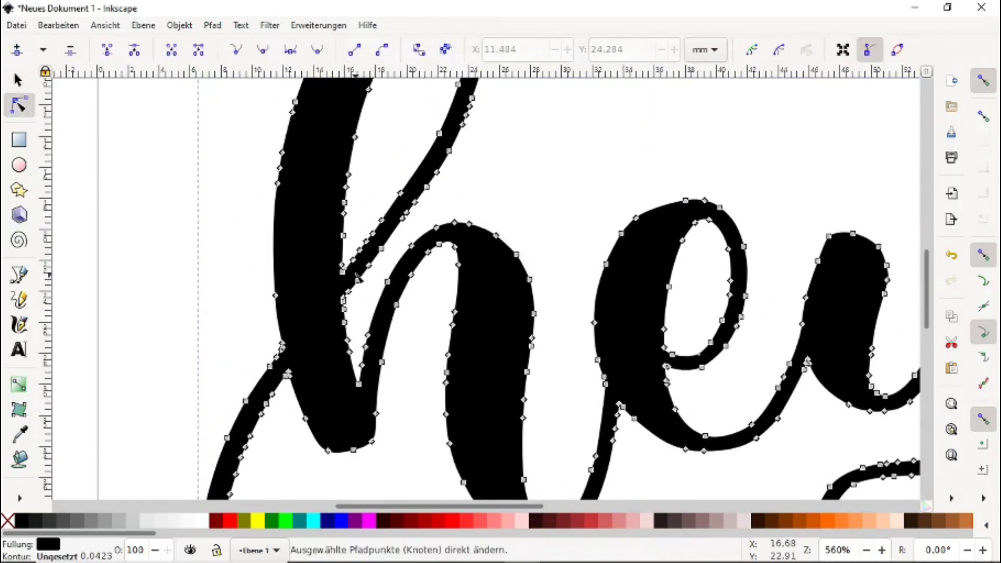
pyautogui.moveTo(352, 217)
pyautogui.mouseDown()
pyautogui.moveTo(375, 253)
pyautogui.moveTo(358, 240)
pyautogui.moveTo(394, 268)
pyautogui.mouseUp()
pyautogui.press('Delete')
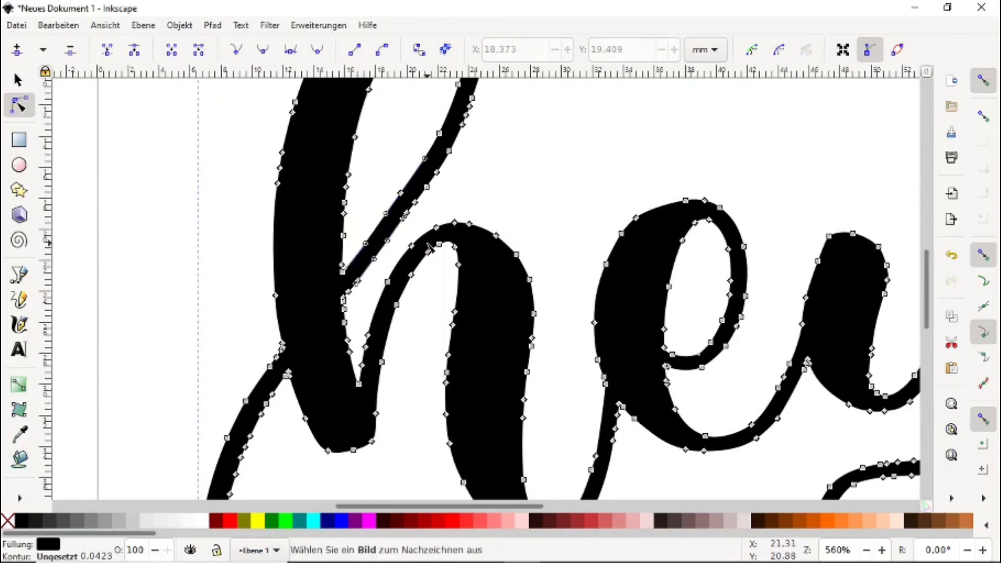
pyautogui.moveTo(374, 292); pyautogui.dragTo(347, 282)
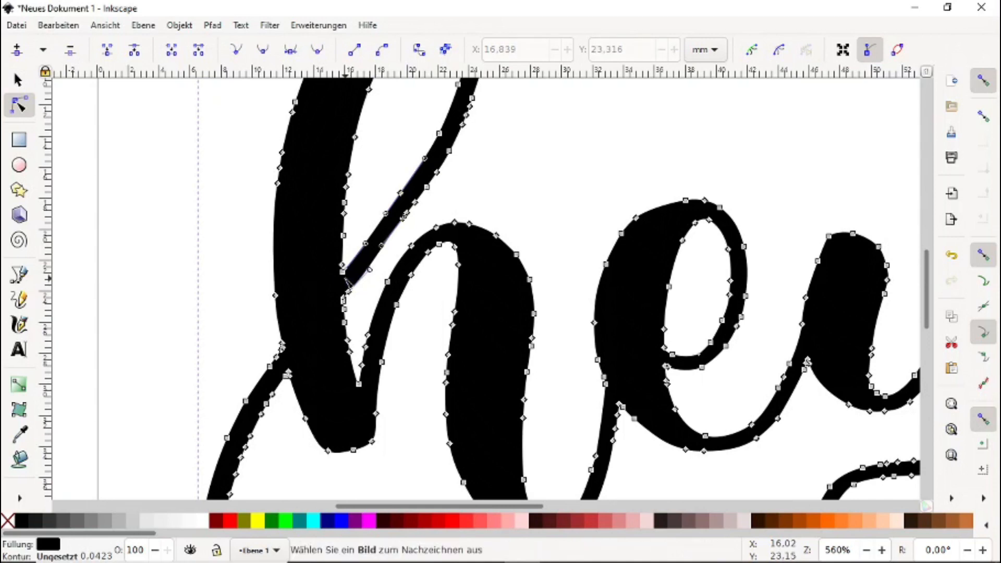
# Step: Delete the crowded nodes on the inner edge of the h's stem above the junction and adjust the remaining curve handle
pyautogui.press('+')
pyautogui.press('+')
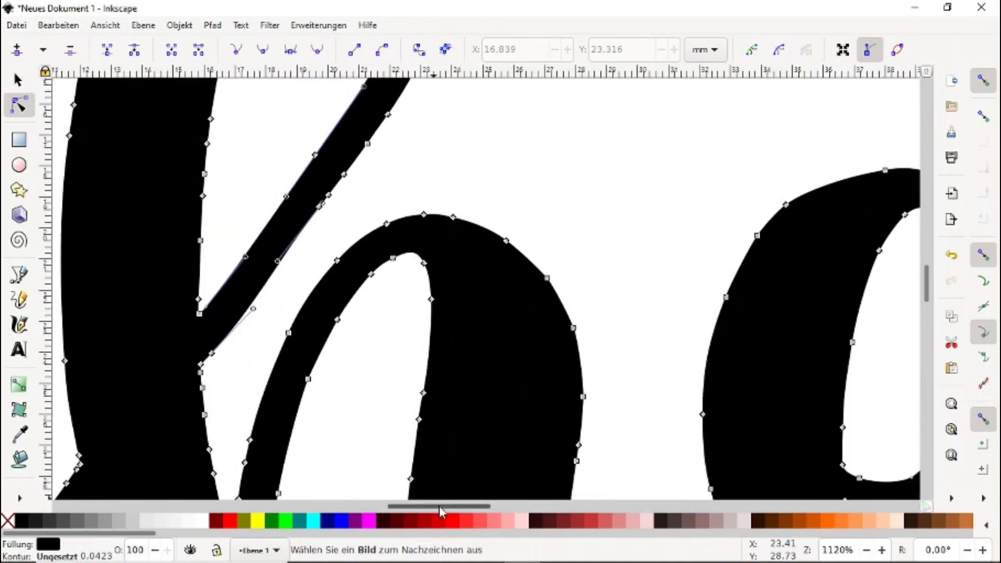
pyautogui.moveTo(439, 505); pyautogui.dragTo(404, 506)
pyautogui.moveTo(458, 302); pyautogui.dragTo(508, 123)
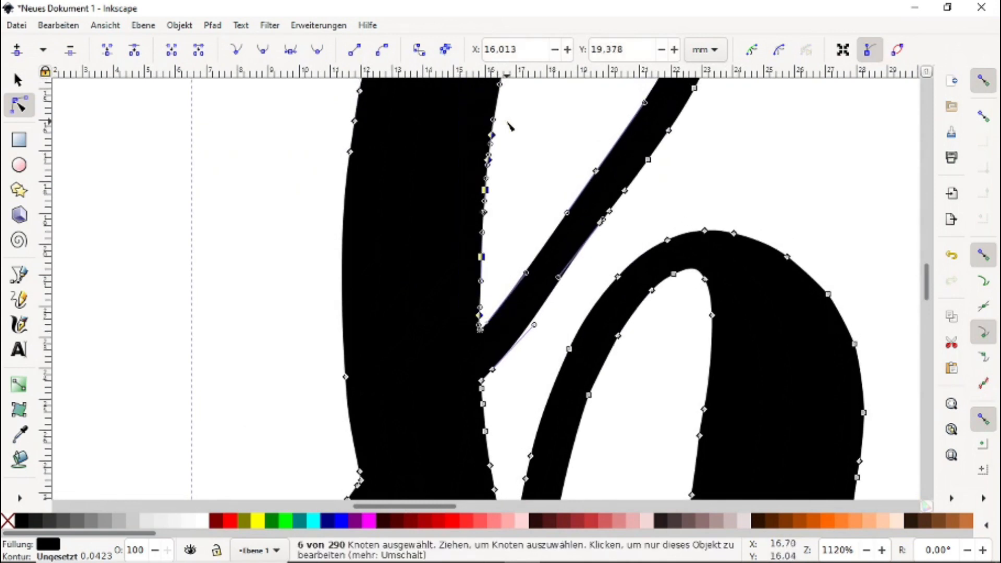
pyautogui.press('Delete')
pyautogui.moveTo(472, 241)
pyautogui.mouseDown()
pyautogui.moveTo(490, 226)
pyautogui.moveTo(476, 226)
pyautogui.mouseUp()
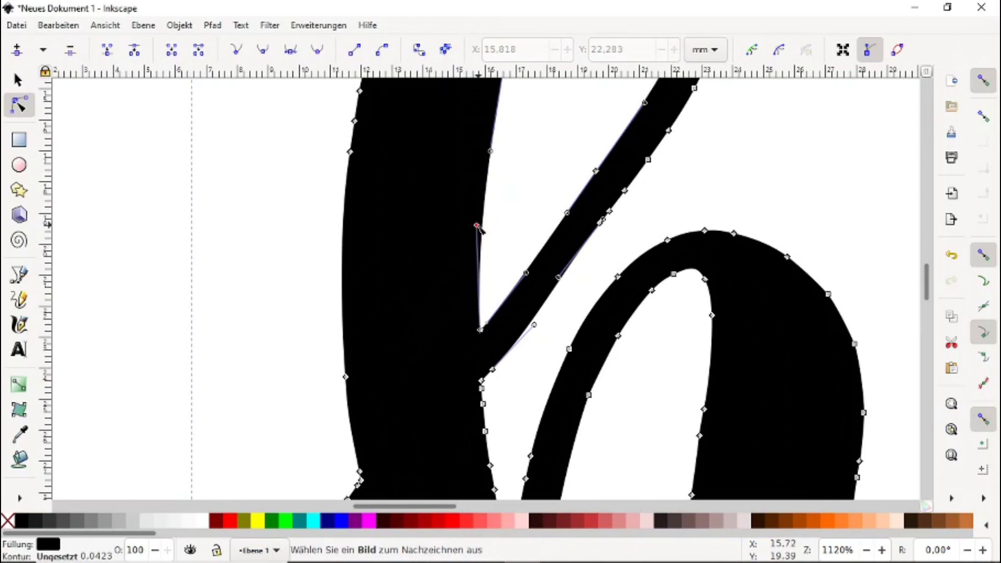
# Step: Adjust a curve handle on the inner left edge of the h's loop and delete the surplus node above it
pyautogui.scroll(12, 429, 237)
pyautogui.scroll(-3, 548, 326)
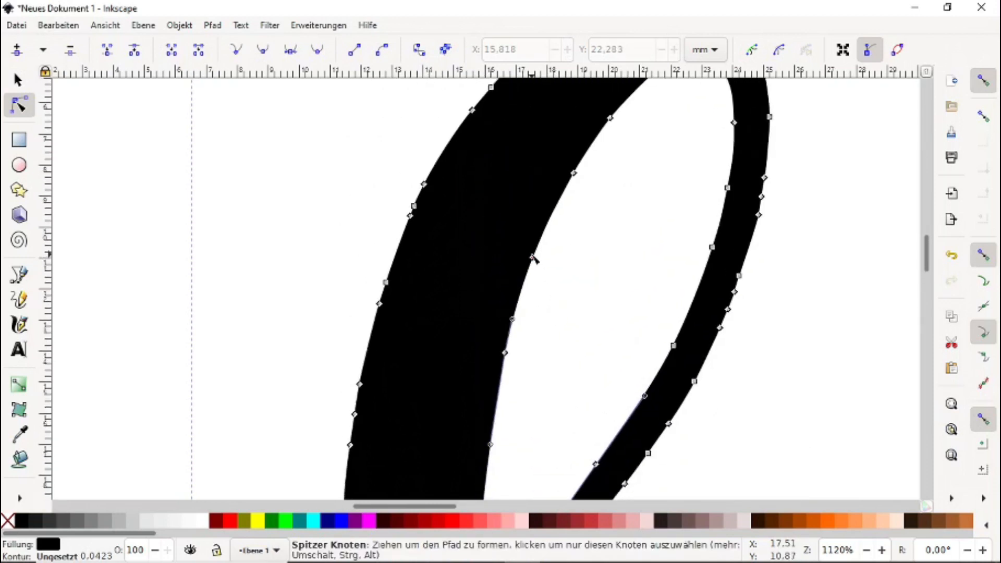
pyautogui.click(533, 257)
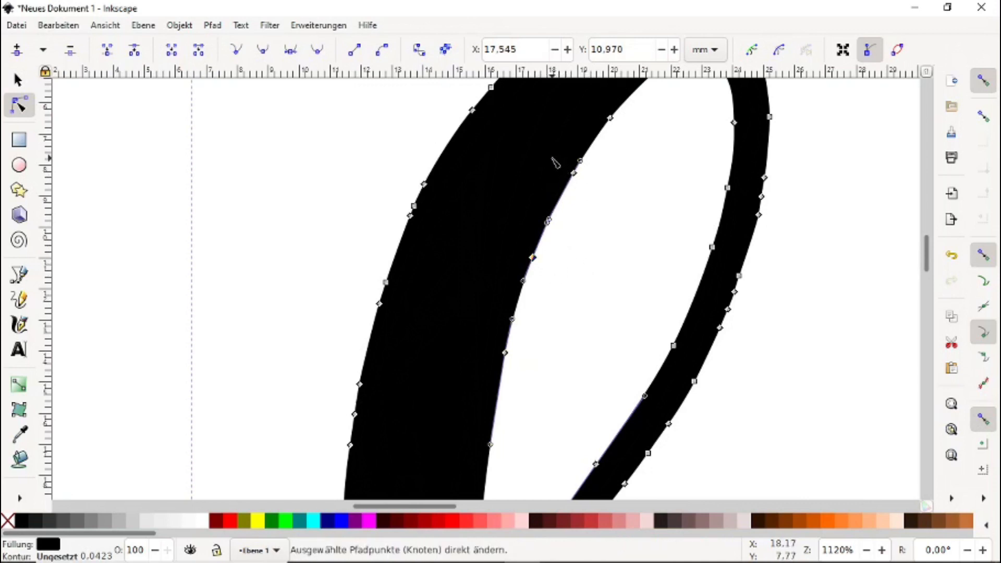
pyautogui.moveTo(549, 225); pyautogui.dragTo(561, 186)
pyautogui.click(574, 172)
pyautogui.press('Delete')
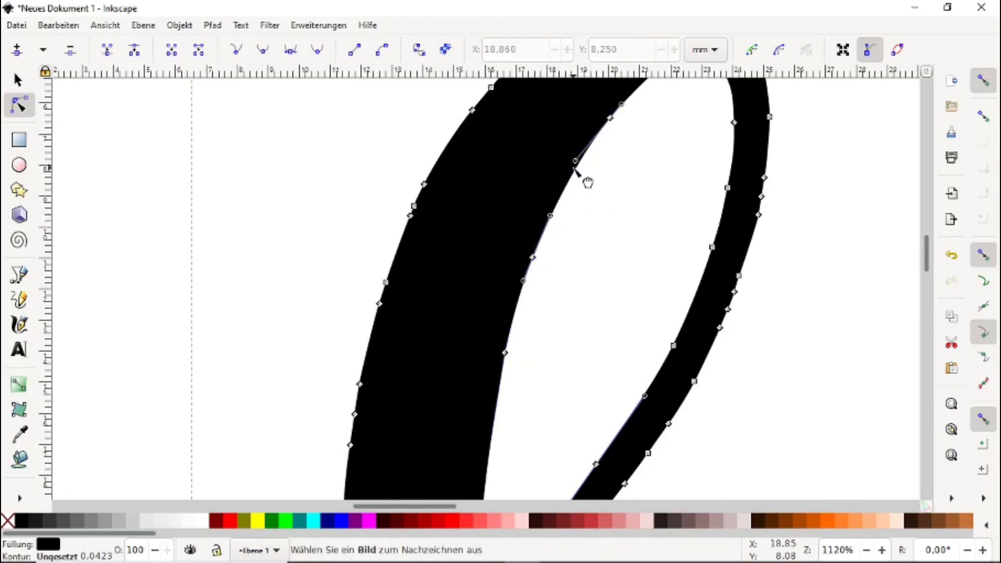
# Step: Pull the inner-edge node's handle into the h's loop to bend the curve outward, and leave node editing
pyautogui.click(532, 257)
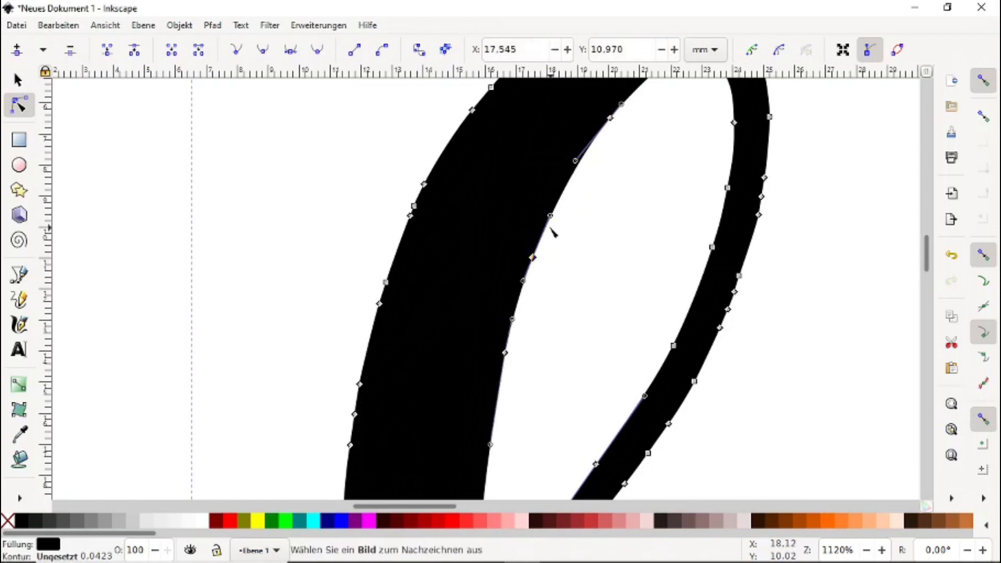
pyautogui.moveTo(551, 216)
pyautogui.mouseDown()
pyautogui.moveTo(575, 227)
pyautogui.moveTo(531, 190)
pyautogui.moveTo(611, 256)
pyautogui.moveTo(537, 196)
pyautogui.moveTo(594, 230)
pyautogui.moveTo(550, 210)
pyautogui.mouseUp()
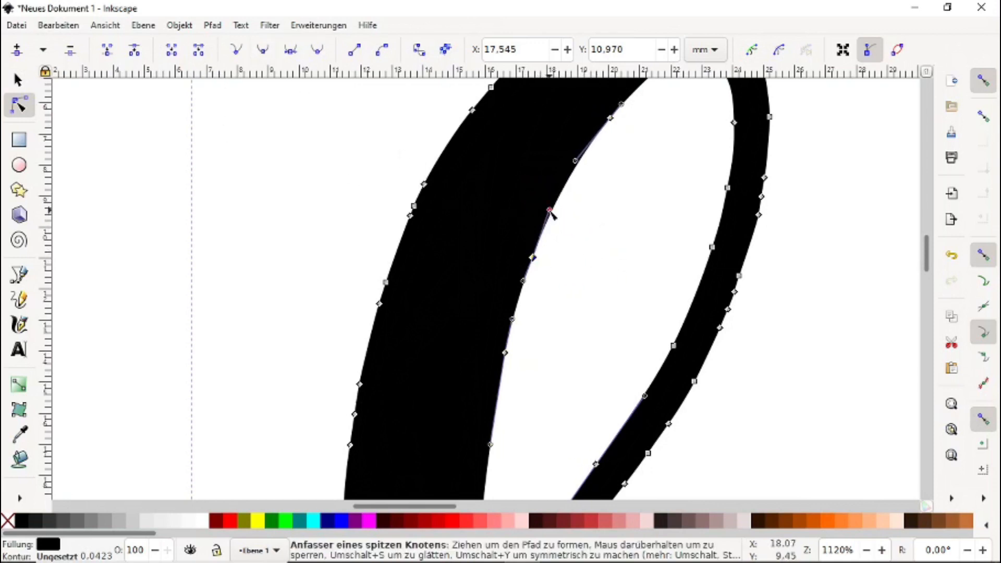
pyautogui.moveTo(549, 210); pyautogui.dragTo(573, 228)
pyautogui.click(18, 81)
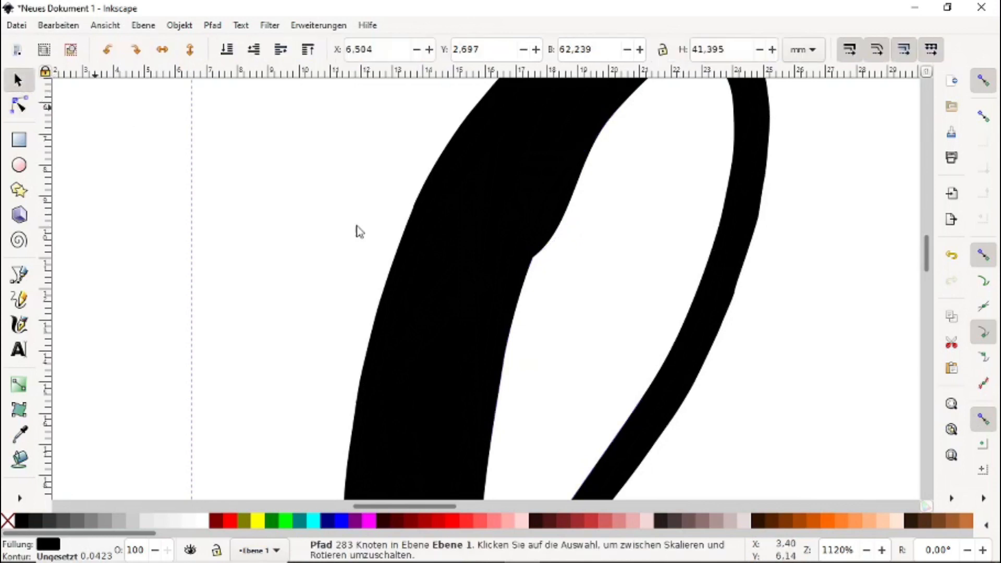
# Step: Make the kinked node on the inner edge of the h's stem smooth, adjust its handle to even the curve, and leave node editing
pyautogui.click(31, 111)
pyautogui.click(532, 257)
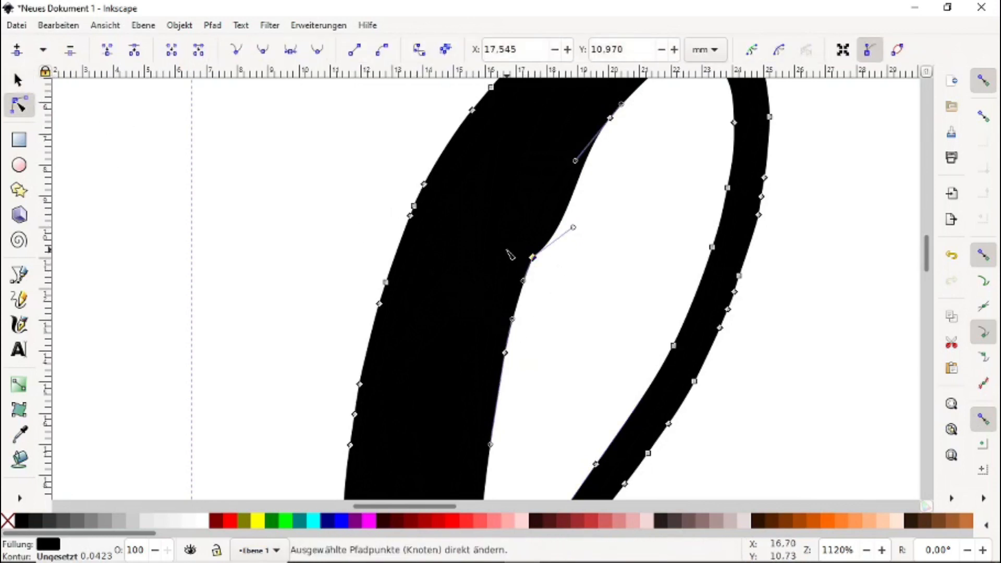
pyautogui.click(263, 51)
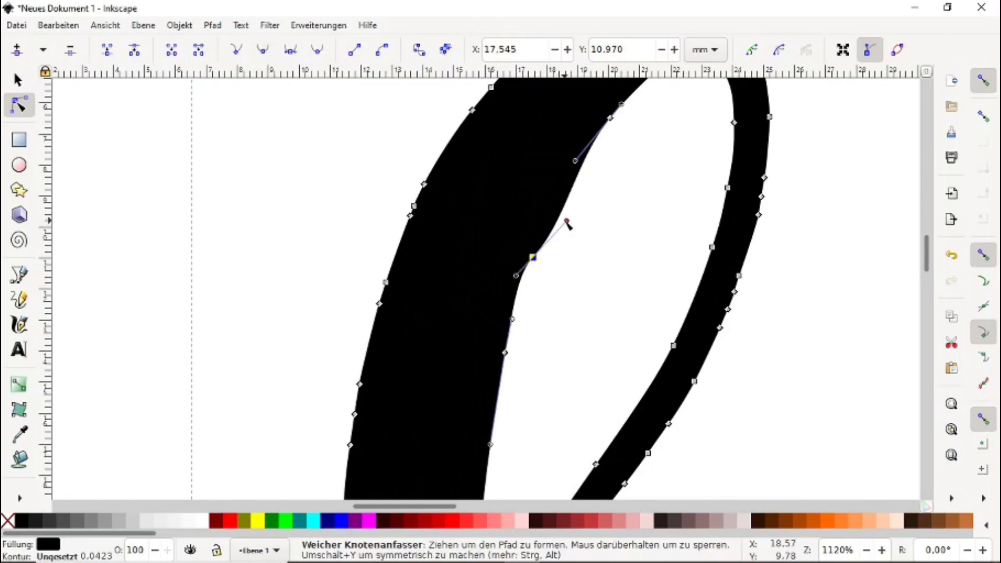
pyautogui.moveTo(557, 210)
pyautogui.mouseDown()
pyautogui.moveTo(543, 204)
pyautogui.moveTo(563, 224)
pyautogui.moveTo(551, 209)
pyautogui.mouseUp()
pyautogui.click(13, 82)
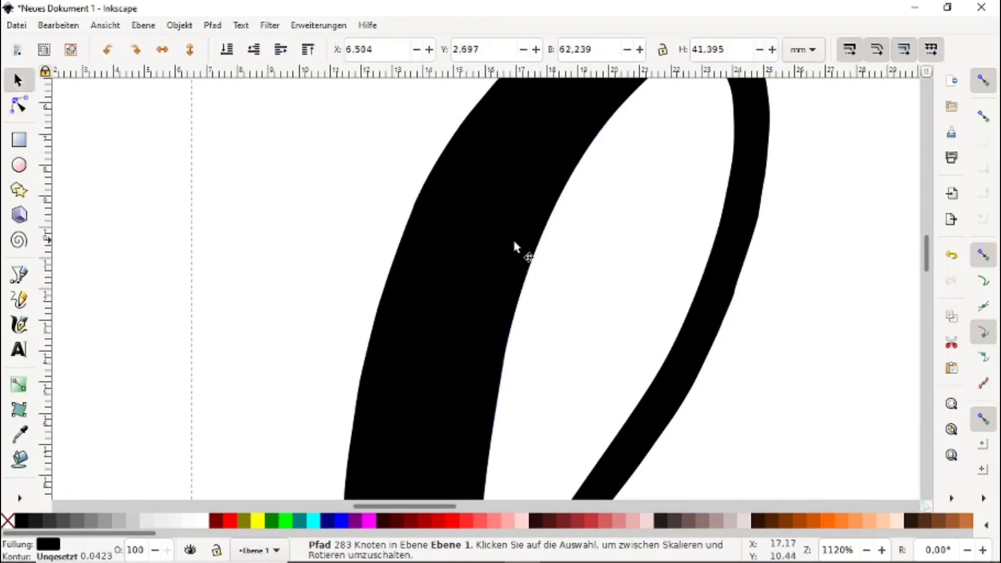
# Step: Delete the surplus node in the upper corner where the h's thin upstroke meets the thick stem
pyautogui.click(18, 104)
pyautogui.scroll(-6, 551, 210)
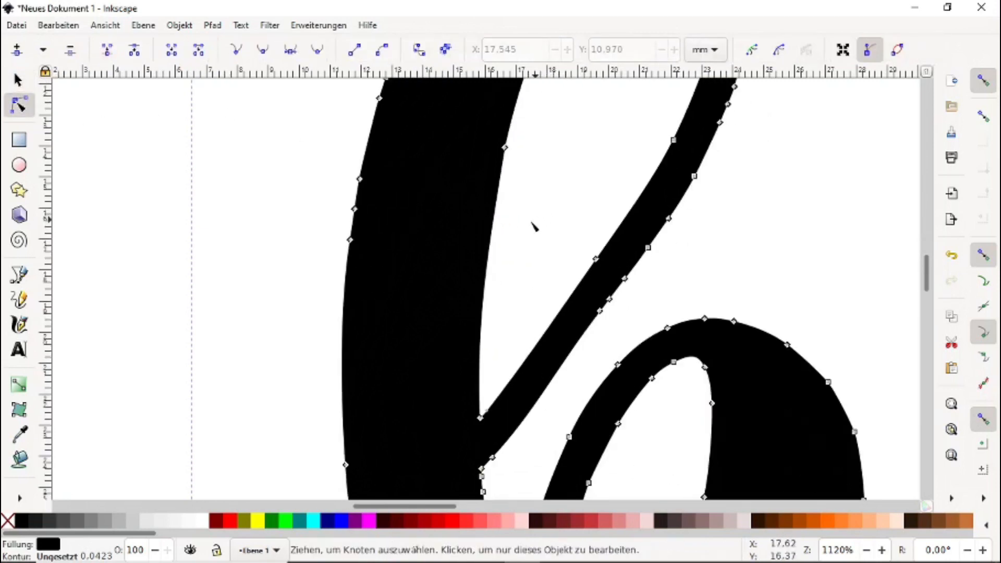
pyautogui.scroll(-1, 512, 253)
pyautogui.scroll(-4, 516, 254)
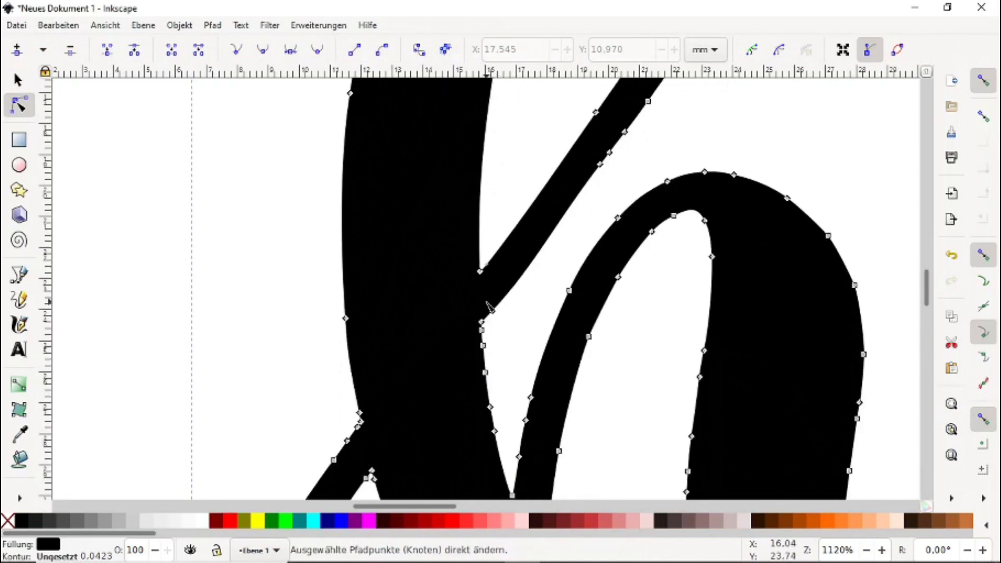
pyautogui.click(481, 271)
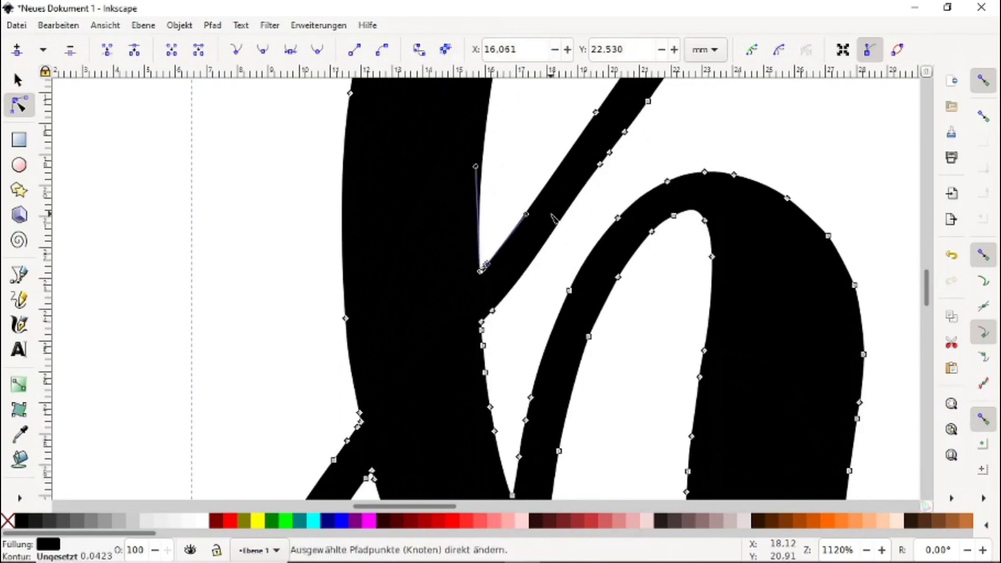
pyautogui.press('Delete')
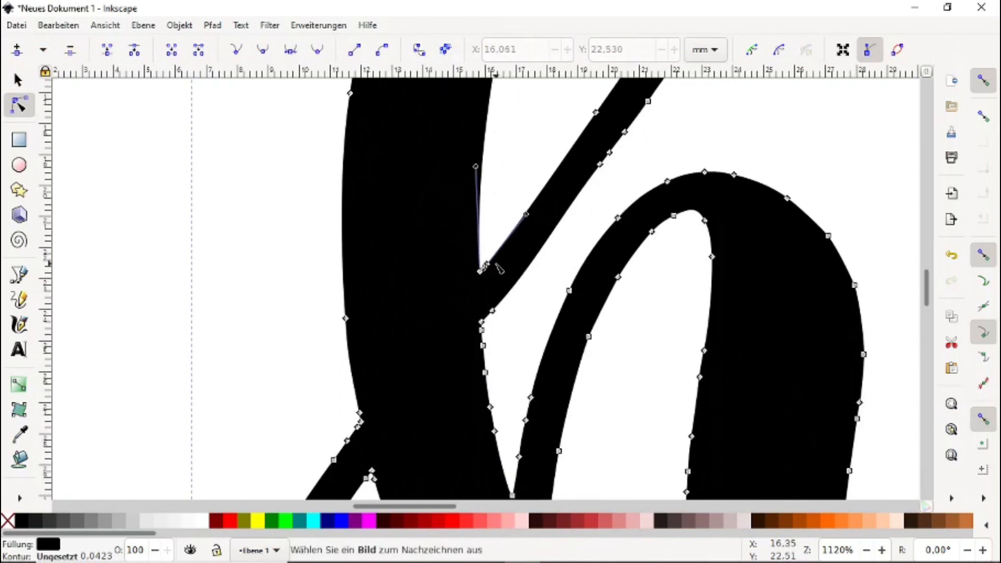
# Step: Remove the crowded nodes on the h's stem edge just below its junction with the thin upstroke
pyautogui.click(492, 310)
pyautogui.press('Delete')
pyautogui.moveTo(461, 328); pyautogui.dragTo(510, 445)
pyautogui.press('Delete')
# Step: Delete the surplus nodes where the entry stroke meets the h's stem and clean up the nodes higher on the letter
pyautogui.scroll(-6, 459, 407)
pyautogui.moveTo(384, 299); pyautogui.dragTo(360, 313)
pyautogui.press('Delete')
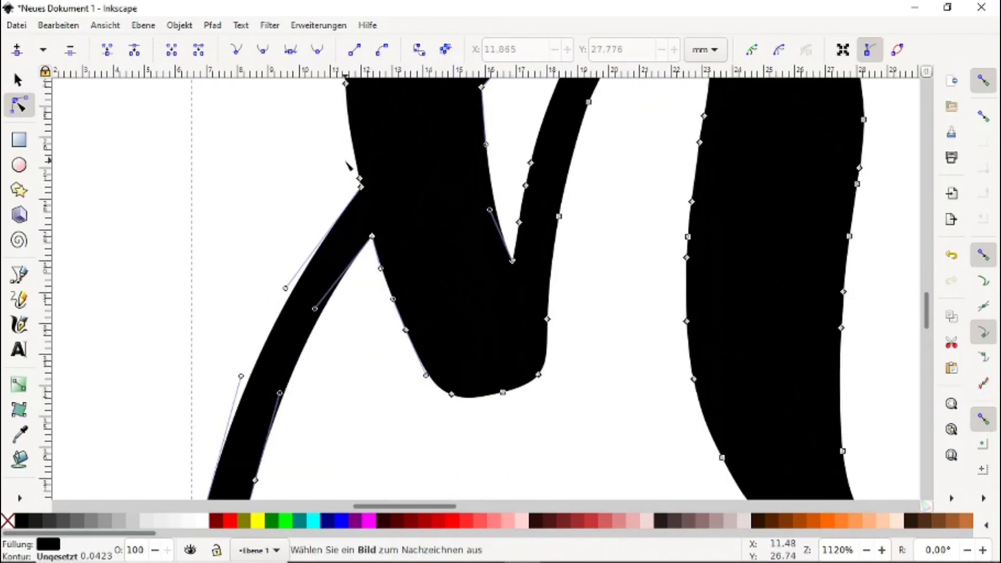
pyautogui.scroll(11, 476, 362)
pyautogui.scroll(4, 515, 303)
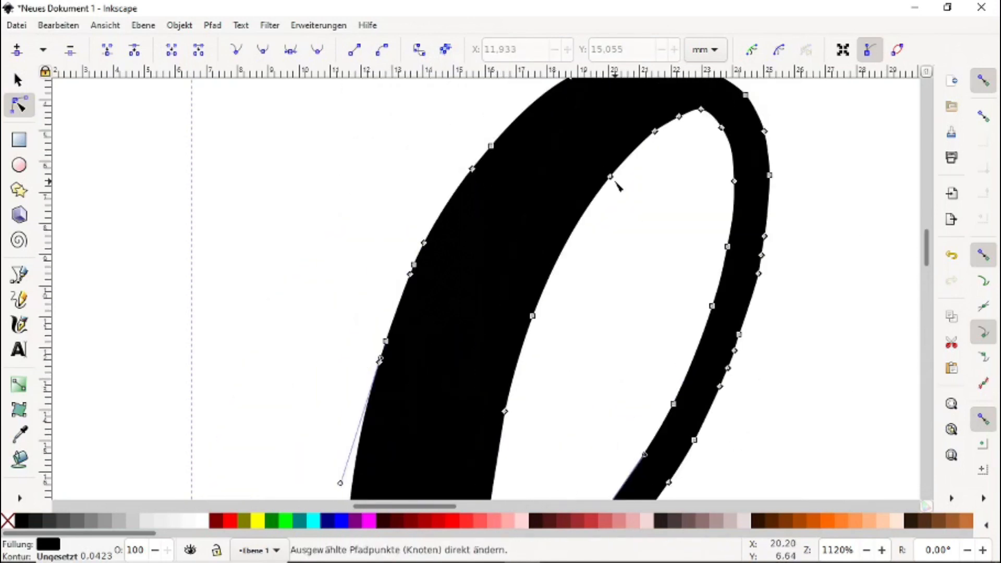
pyautogui.press('Delete')
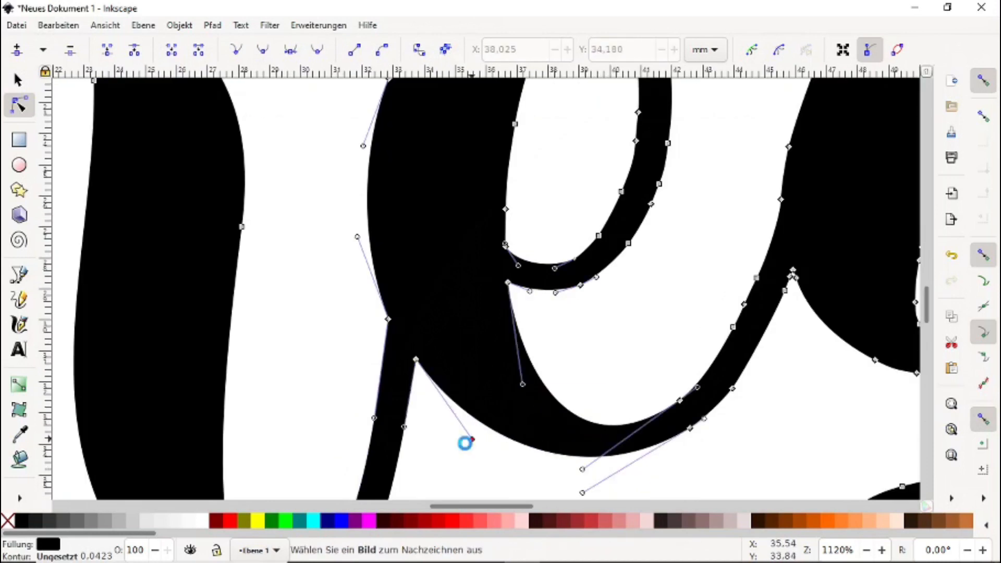
# Step: Adjust the curve handle on the e's lower outer edge and delete the cluster of surplus nodes nearby
pyautogui.moveTo(490, 421); pyautogui.dragTo(464, 451)
pyautogui.scroll(3, 568, 274)
pyautogui.moveTo(535, 291); pyautogui.dragTo(648, 387)
pyautogui.press('Delete')
pyautogui.moveTo(613, 191); pyautogui.dragTo(686, 277)
pyautogui.press('Delete')
pyautogui.hotkey('ctrl', 'z')
# Step: Thin out the surplus nodes along the outline from the e towards the y and adjust the remaining curve handles
pyautogui.click(548, 425)
pyautogui.press('Delete')
pyautogui.moveTo(549, 402); pyautogui.dragTo(559, 395)
pyautogui.click(756, 379)
pyautogui.press('Delete')
pyautogui.moveTo(799, 260); pyautogui.dragTo(804, 258)
pyautogui.scroll(-4, 652, 339)
pyautogui.press('Delete')
pyautogui.scroll(-3, 624, 417)
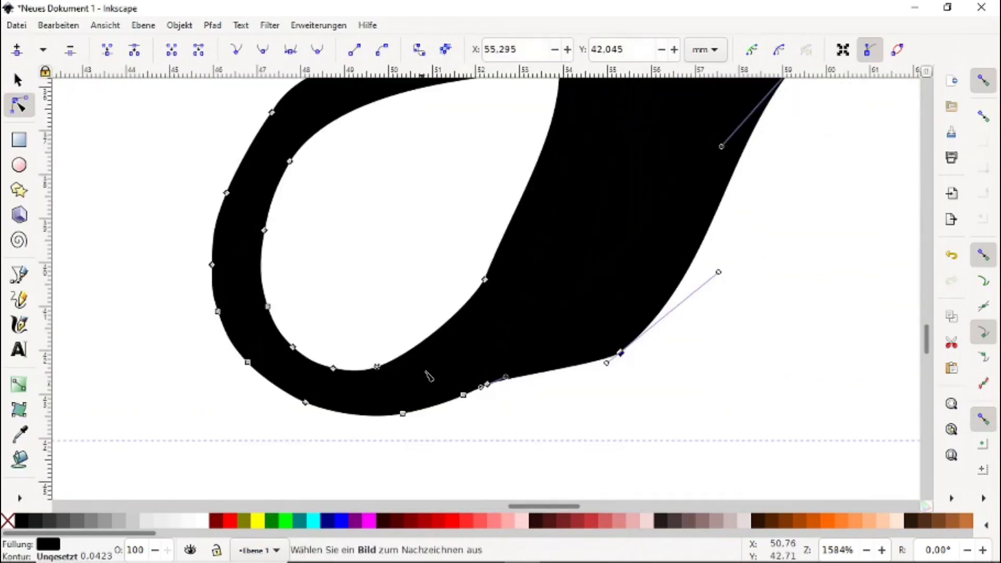
# Step: Reshape the outer edge of the y's descender with its curve handle, deleting surplus nodes and adjusting the neighbouring handles
pyautogui.moveTo(720, 273); pyautogui.dragTo(749, 259)
pyautogui.scroll(4, 738, 281)
pyautogui.press('Delete')
pyautogui.click(585, 254)
pyautogui.moveTo(547, 252); pyautogui.dragTo(553, 255)
pyautogui.keyDown('shift'); pyautogui.click(618, 148); pyautogui.keyUp('shift')
pyautogui.press('Delete')
pyautogui.moveTo(648, 134); pyautogui.dragTo(573, 170)
pyautogui.moveTo(595, 147); pyautogui.dragTo(602, 155)
# Step: Select the node where the y's exit stroke leaves the stem and refine the curve at that junction
pyautogui.scroll(-7, 521, 235)
pyautogui.click(340, 277)
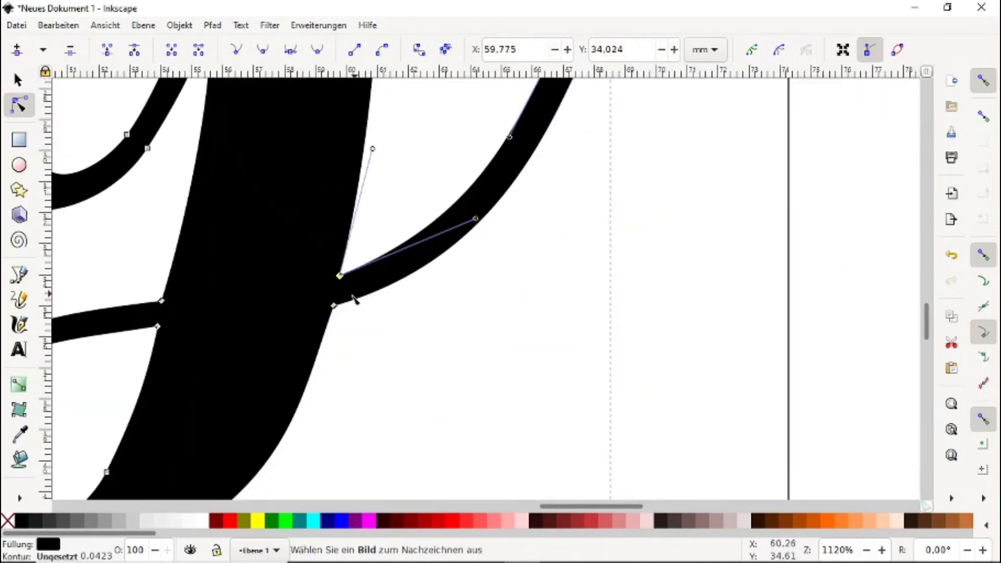
pyautogui.press('s')
pyautogui.press('-')
pyautogui.press('n')
pyautogui.moveTo(391, 268); pyautogui.dragTo(454, 341)
# Step: Adjust the last curve handle on the y's outline and leave node editing with the lettering path selected
pyautogui.scroll(5, 459, 313)
pyautogui.moveTo(463, 287); pyautogui.dragTo(495, 283)
pyautogui.click(489, 284)
pyautogui.scroll(-4, 490, 284)
pyautogui.scroll(-2, 386, 261)
pyautogui.press('s')
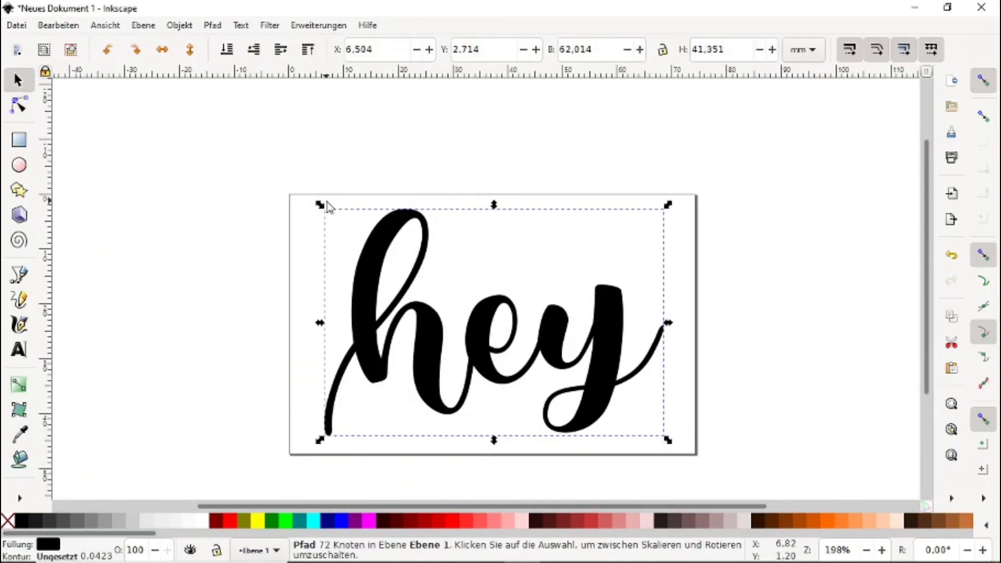